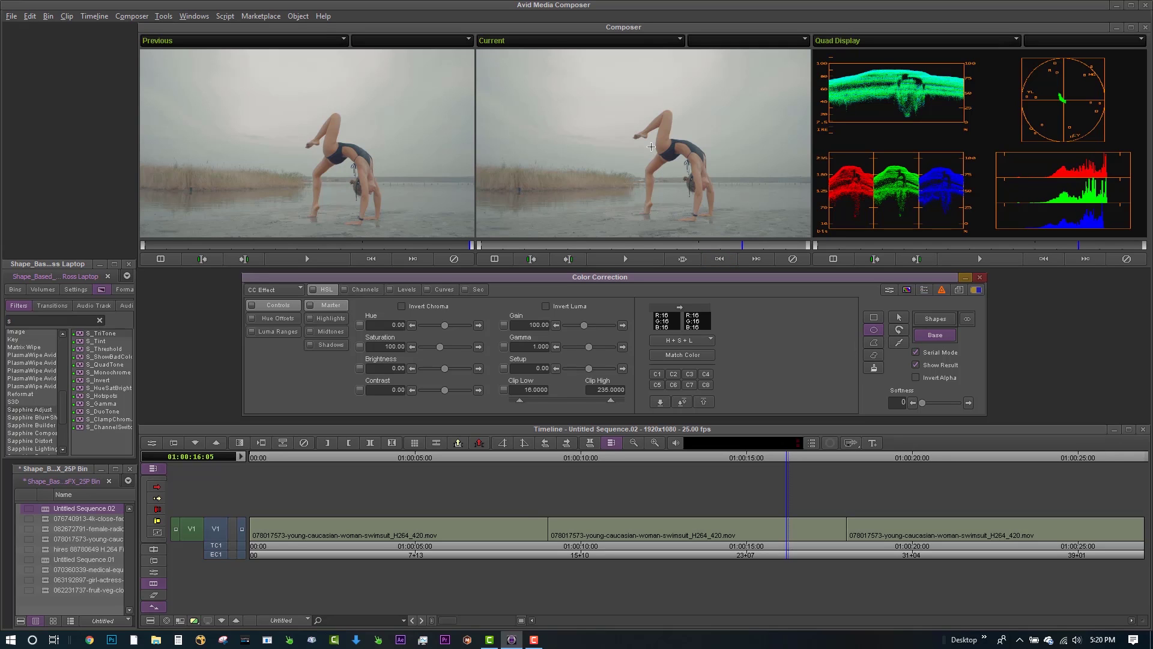
Step: Preview the soft-edged reeds oval and the syringe tint with saturation reduced to 28
drag(651, 147, 656, 172)
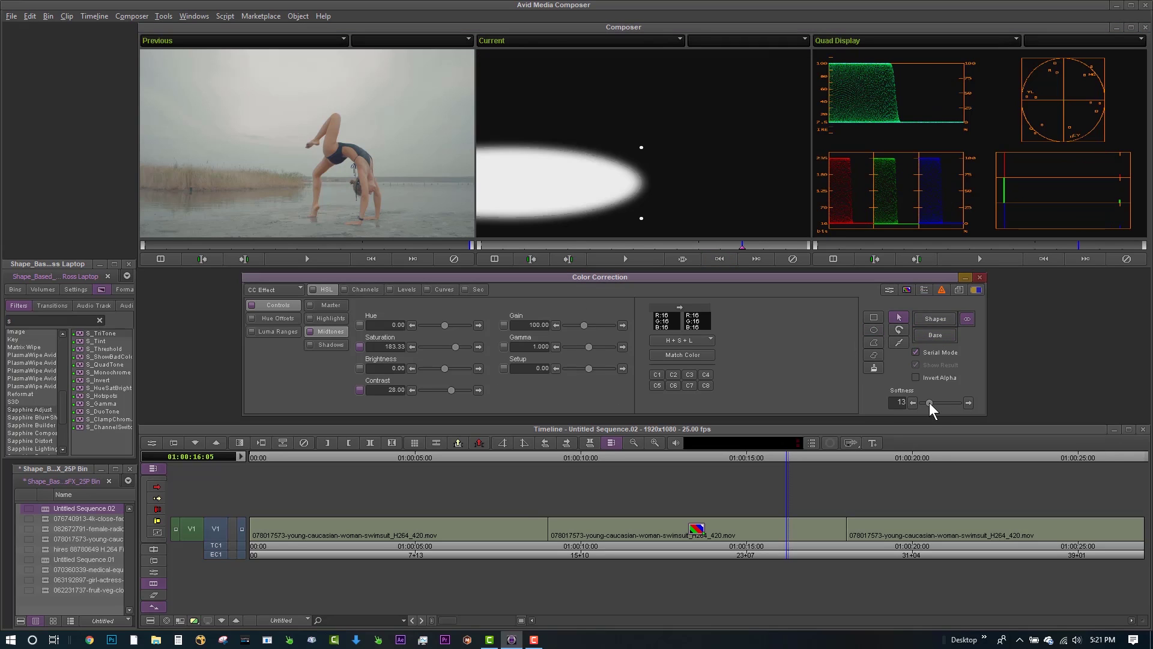
drag(928, 402, 941, 402)
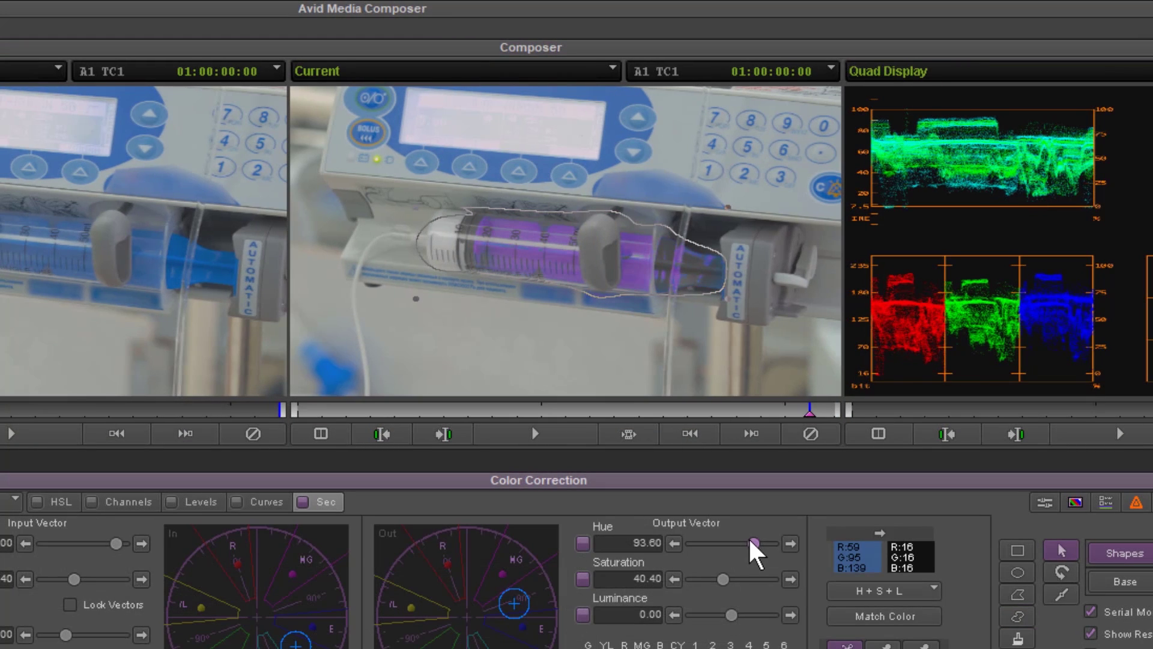
drag(749, 537, 745, 537)
drag(722, 575, 712, 575)
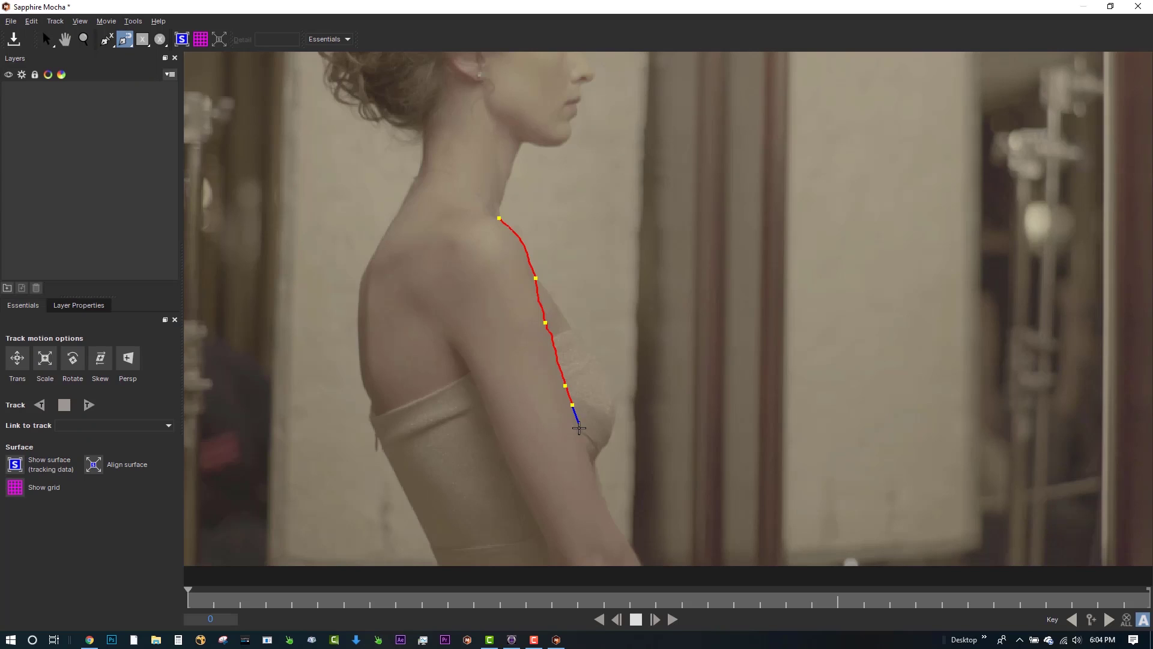
Step: Preview drawing a four-point arm mask spline and closing it
click(641, 566)
click(556, 577)
click(522, 490)
click(459, 347)
right_click(468, 227)
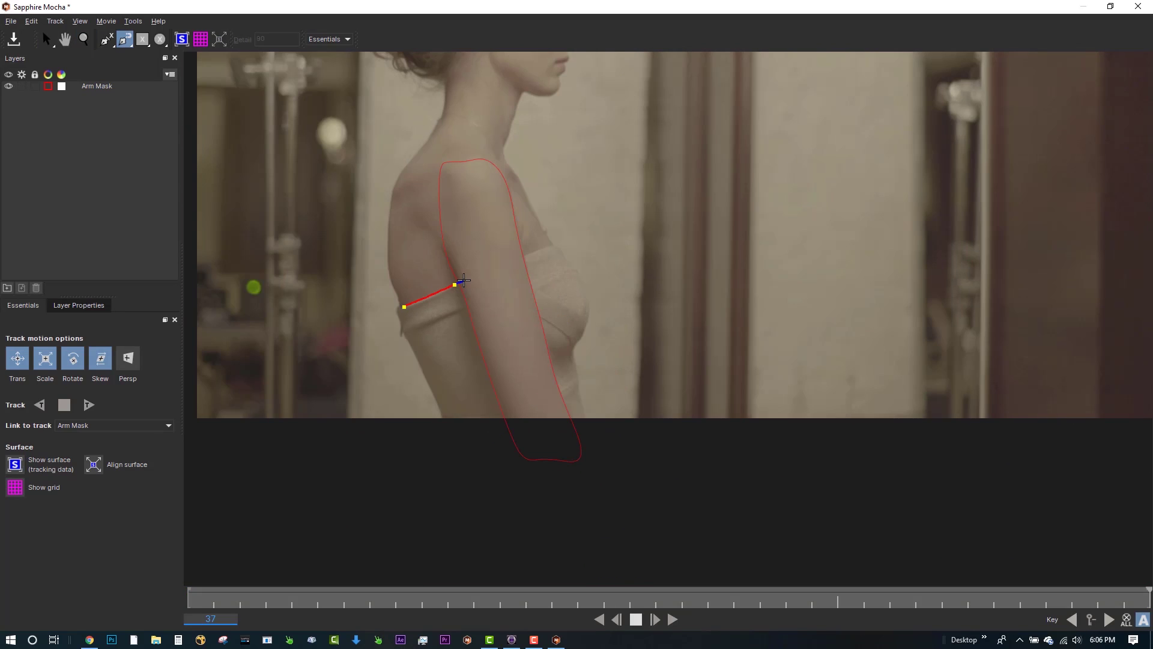
Step: Preview extending the Arm Mask spline across the chest and below the image
click(531, 254)
click(558, 246)
click(587, 291)
click(574, 348)
click(588, 416)
click(442, 417)
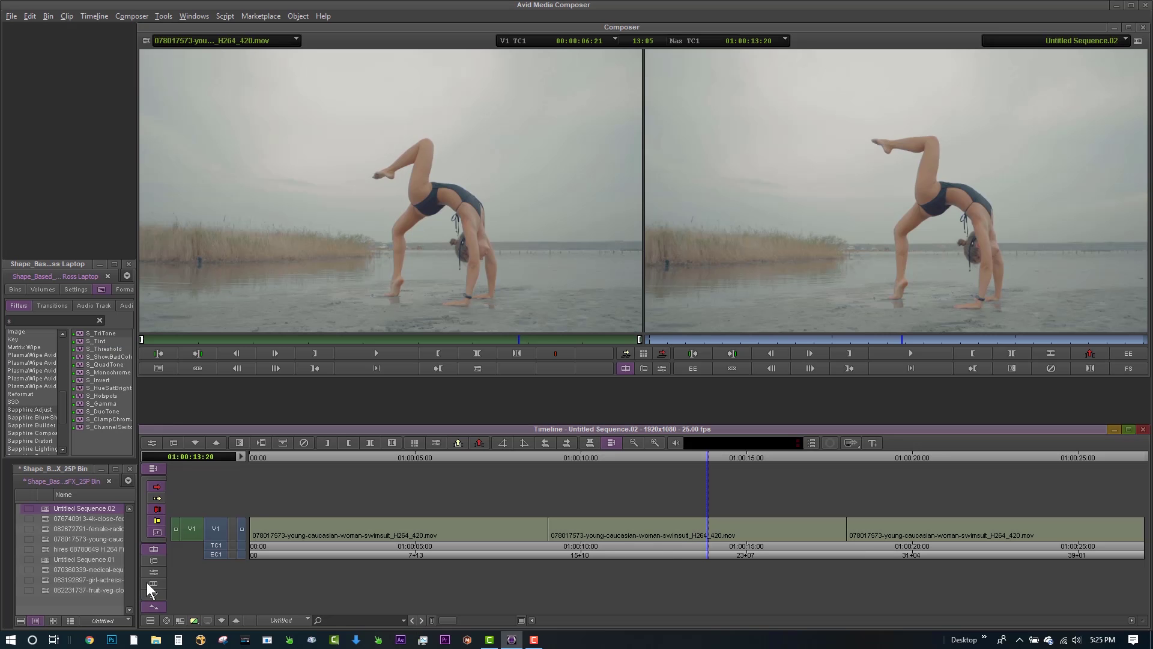
Step: Enter Color Correction on the dancer clip and store the correction as a CC Effect
click(149, 582)
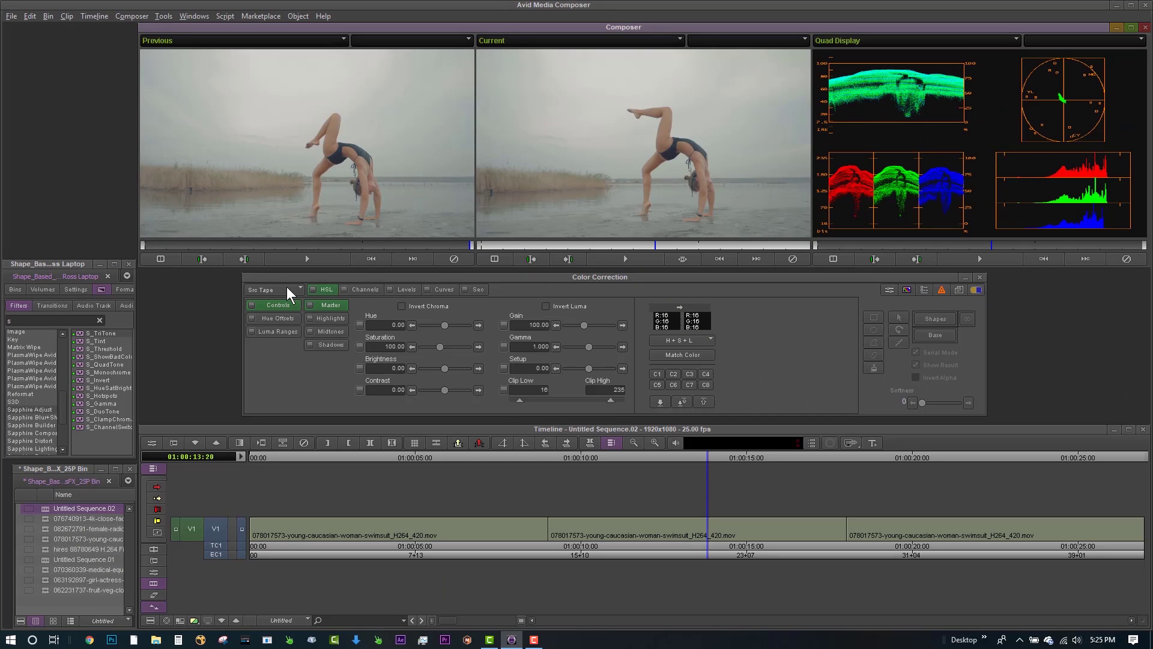
click(286, 288)
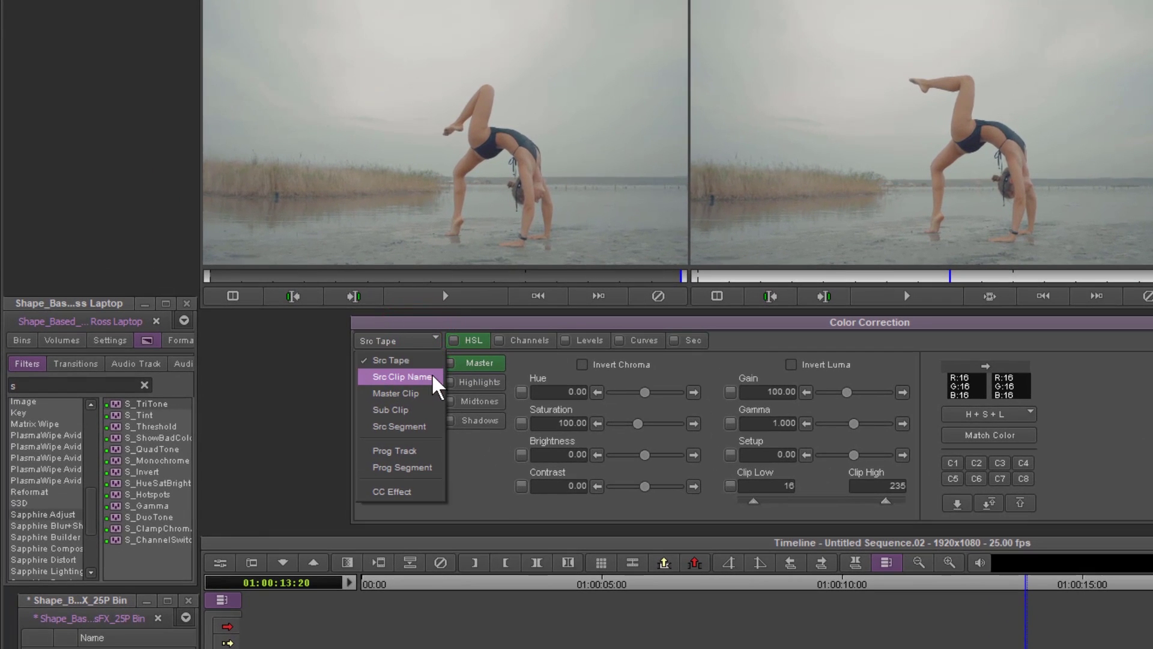
click(414, 495)
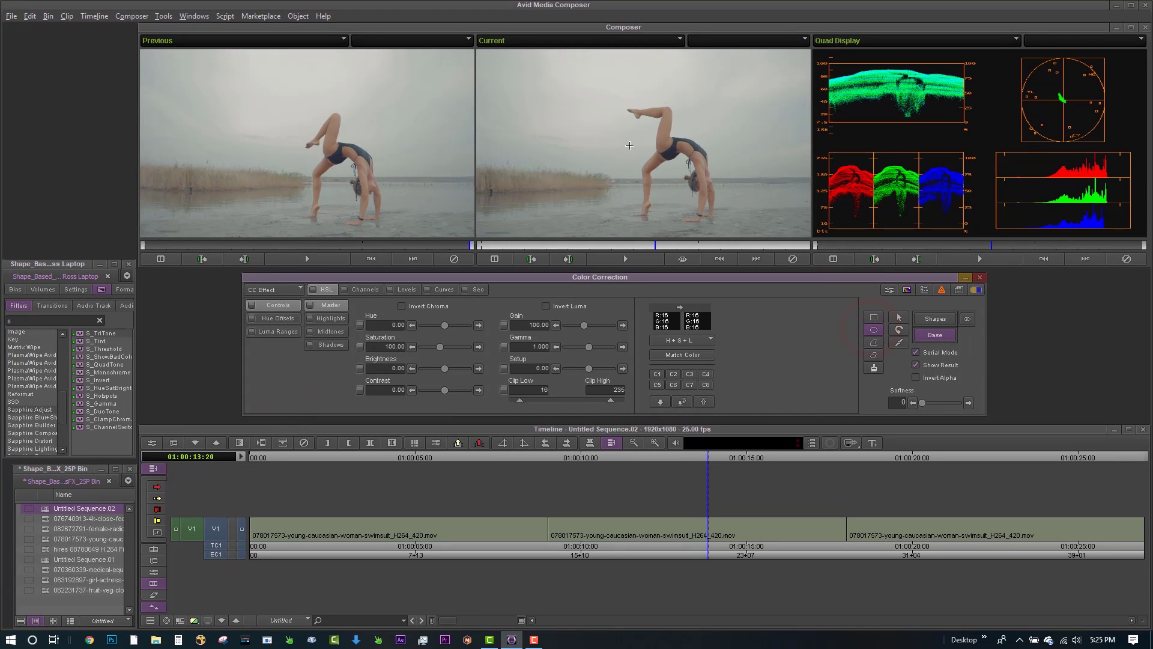
Step: Draw an oval across the reeds with softness 26, briefly checking it as a matte
drag(621, 157, 426, 210)
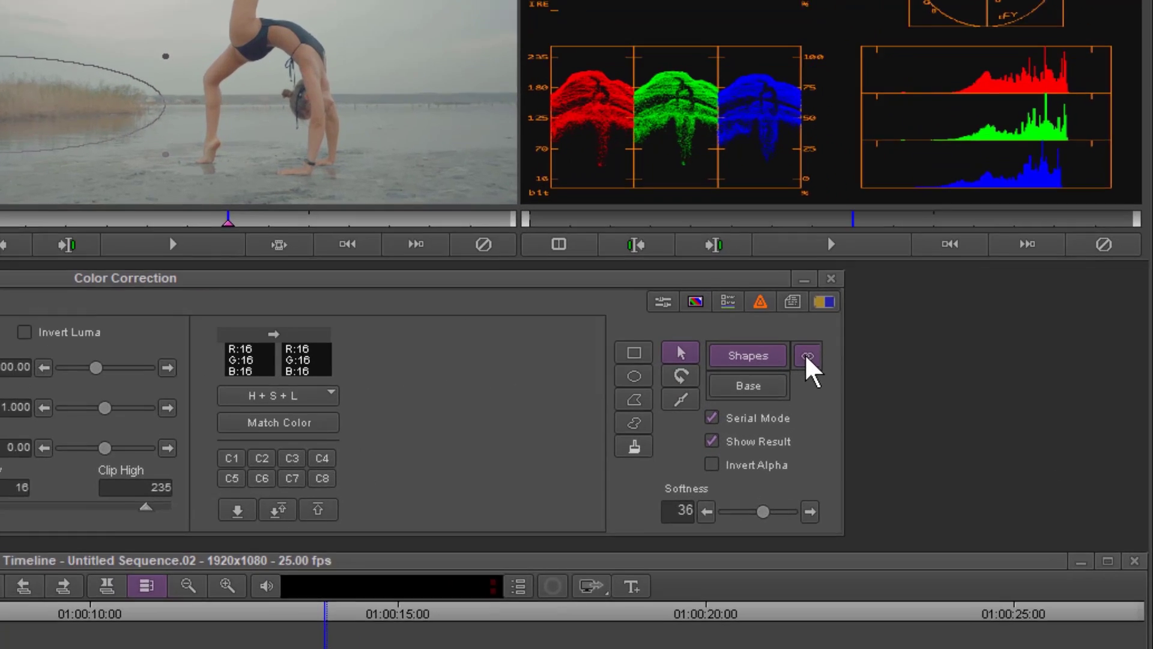
click(967, 319)
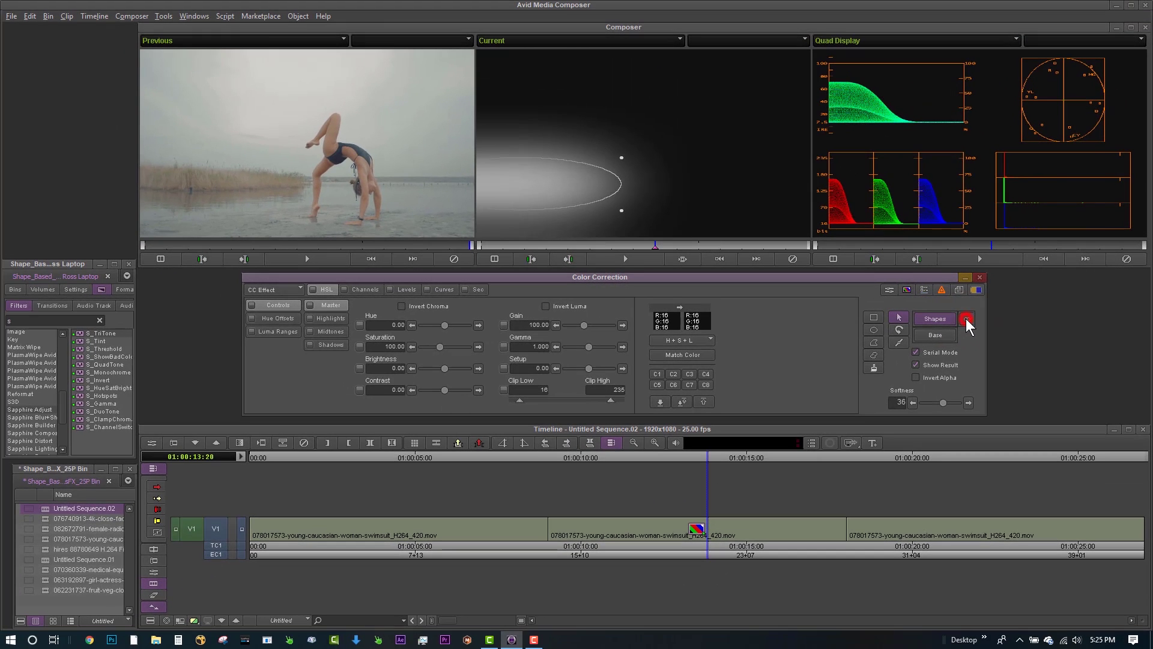
click(831, 350)
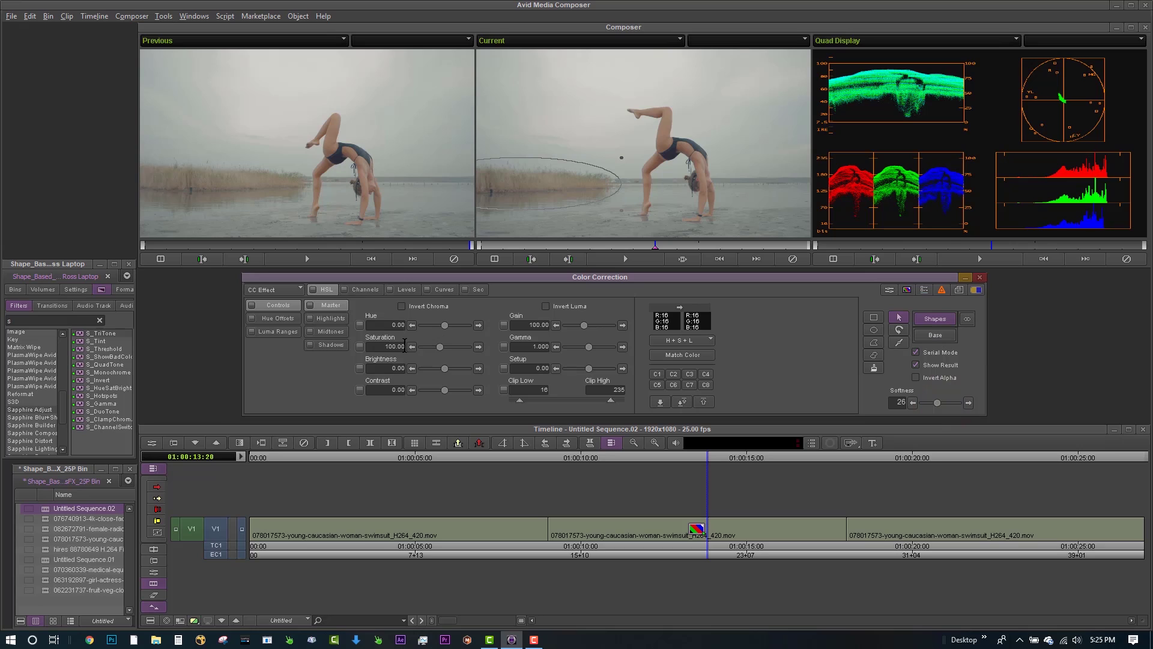
Step: Raise highlight saturation to 200, boost midtone contrast, and warm the midtone hue offset
click(334, 307)
click(334, 318)
drag(438, 347, 459, 346)
click(450, 389)
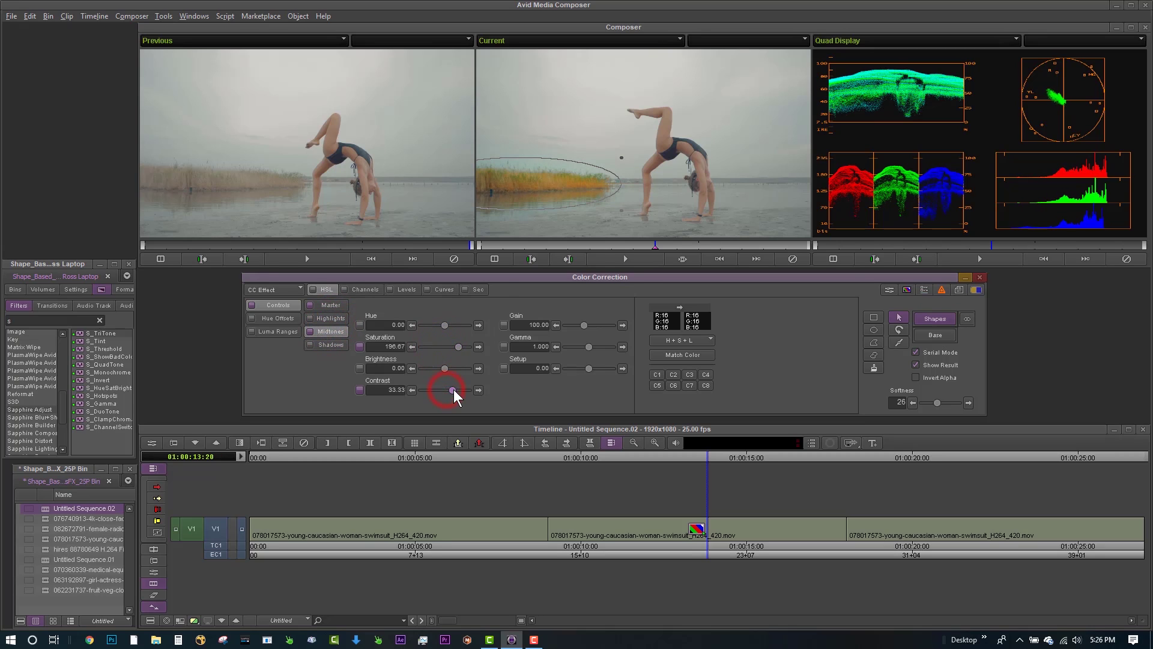
click(277, 318)
click(464, 346)
mouse_move(465, 354)
mouse_down()
mouse_move(466, 341)
mouse_move(471, 358)
mouse_up()
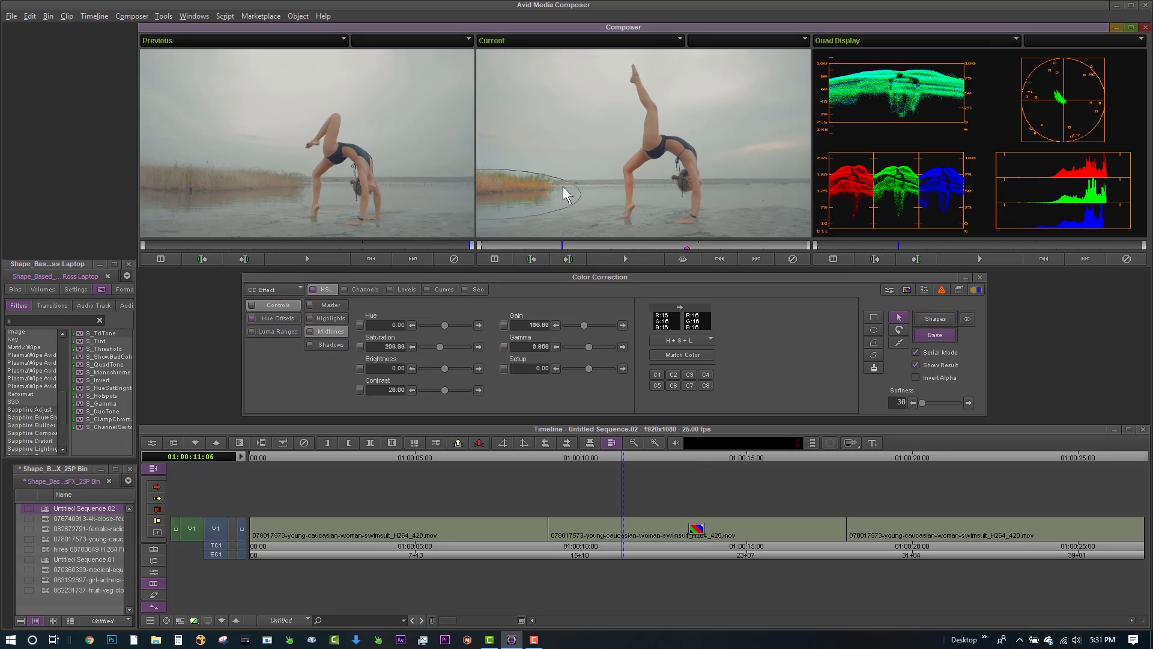
Step: Reposition the oval over the reeds on a later frame, then check an earlier frame
click(507, 243)
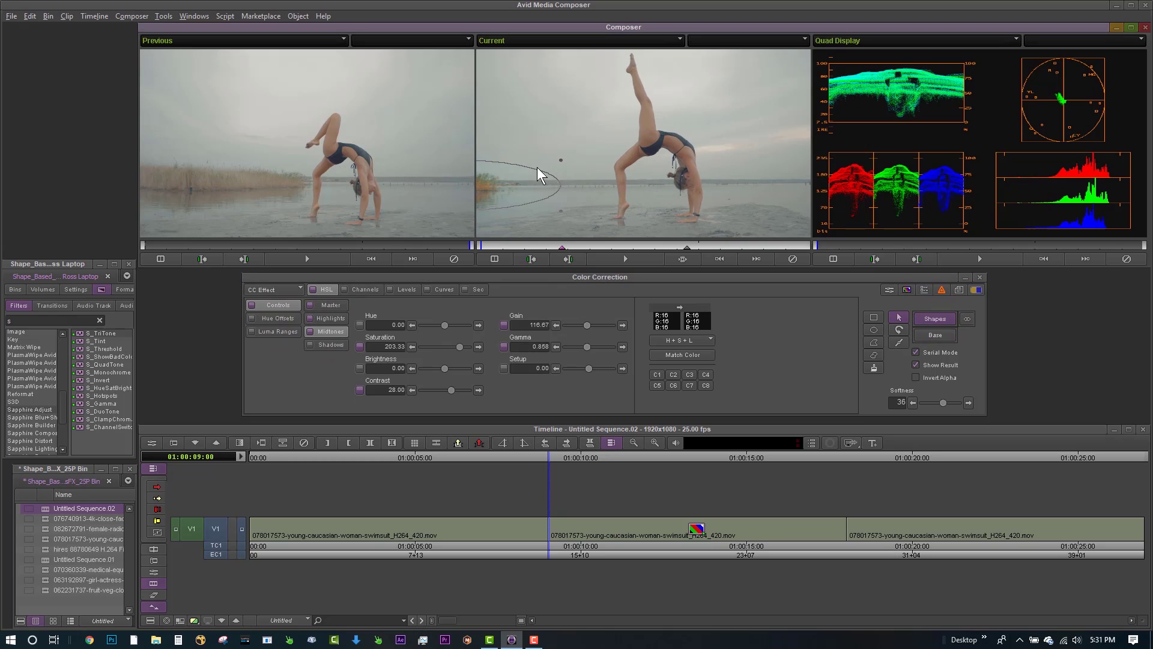
drag(505, 244, 653, 245)
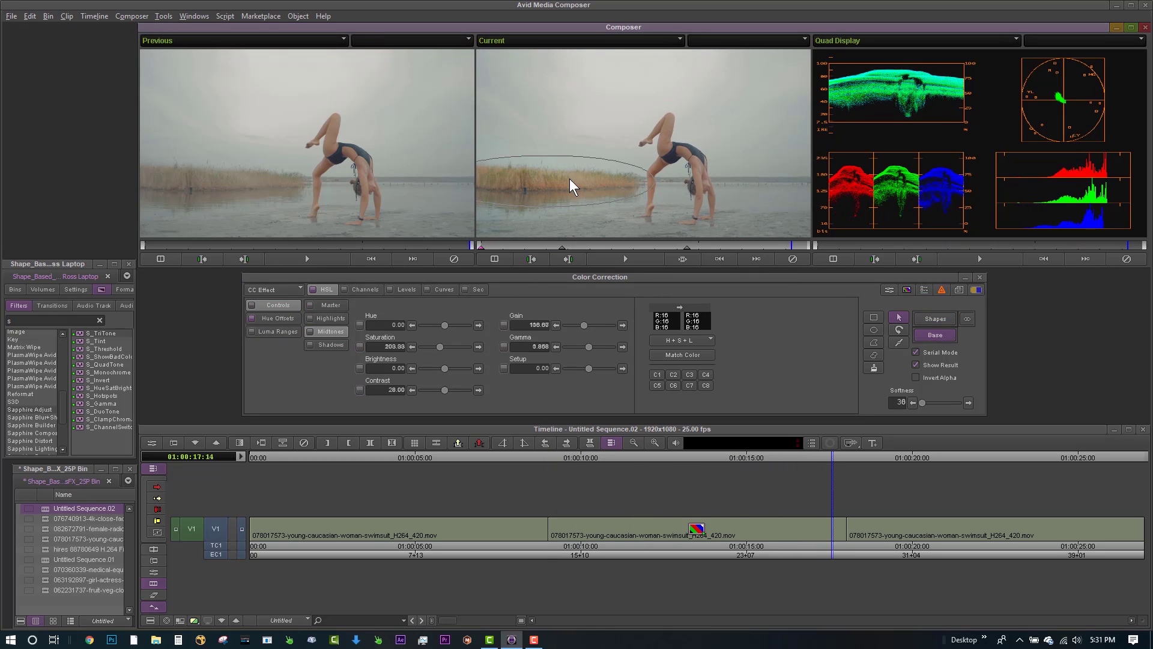
click(571, 246)
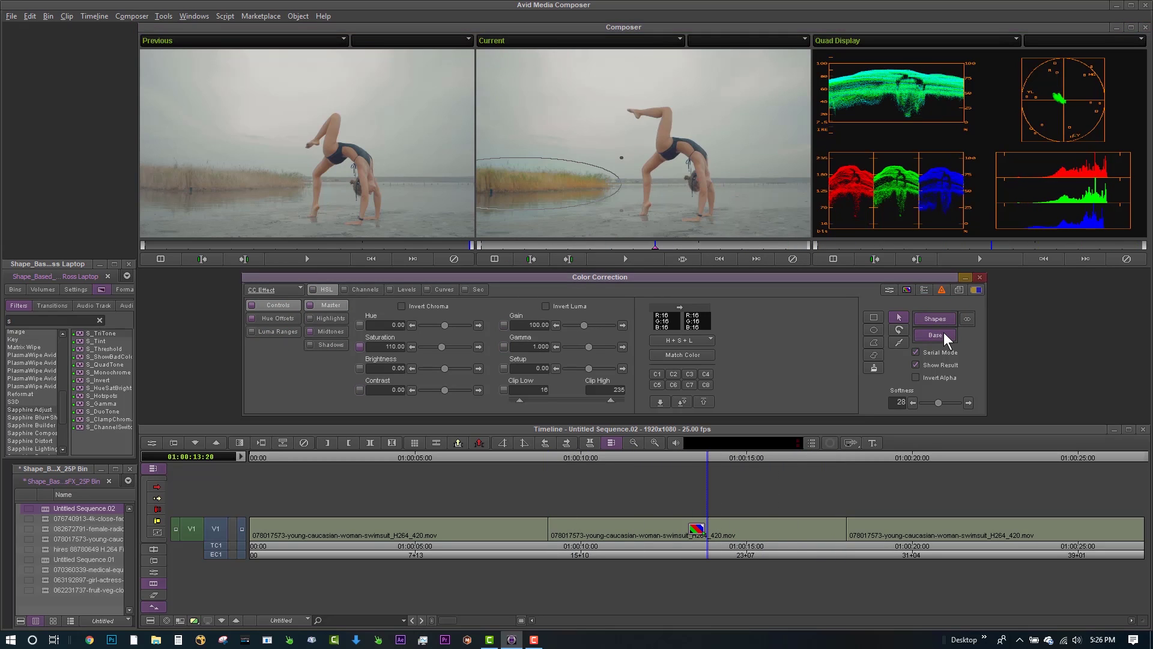
Step: Switch to the area outside the oval and shift its hue to -50.40
click(942, 334)
drag(448, 325, 437, 329)
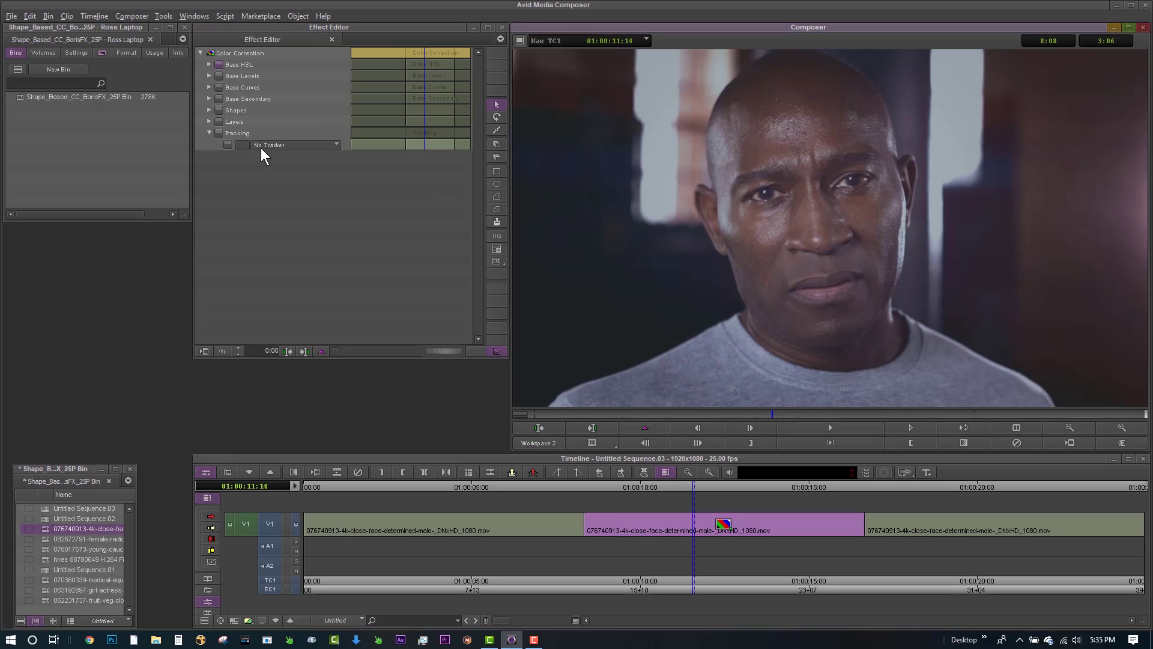
Step: Draw freehand shapes around the man's left and right eyes and preview them as a matte
click(497, 209)
click(789, 192)
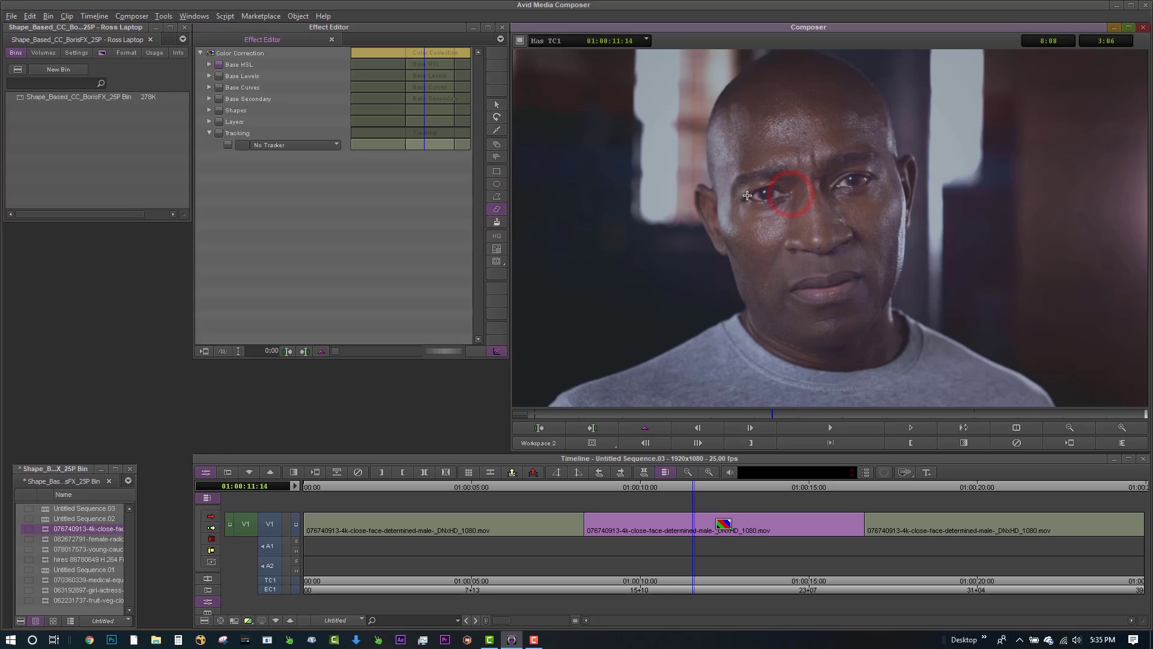
drag(783, 199, 790, 194)
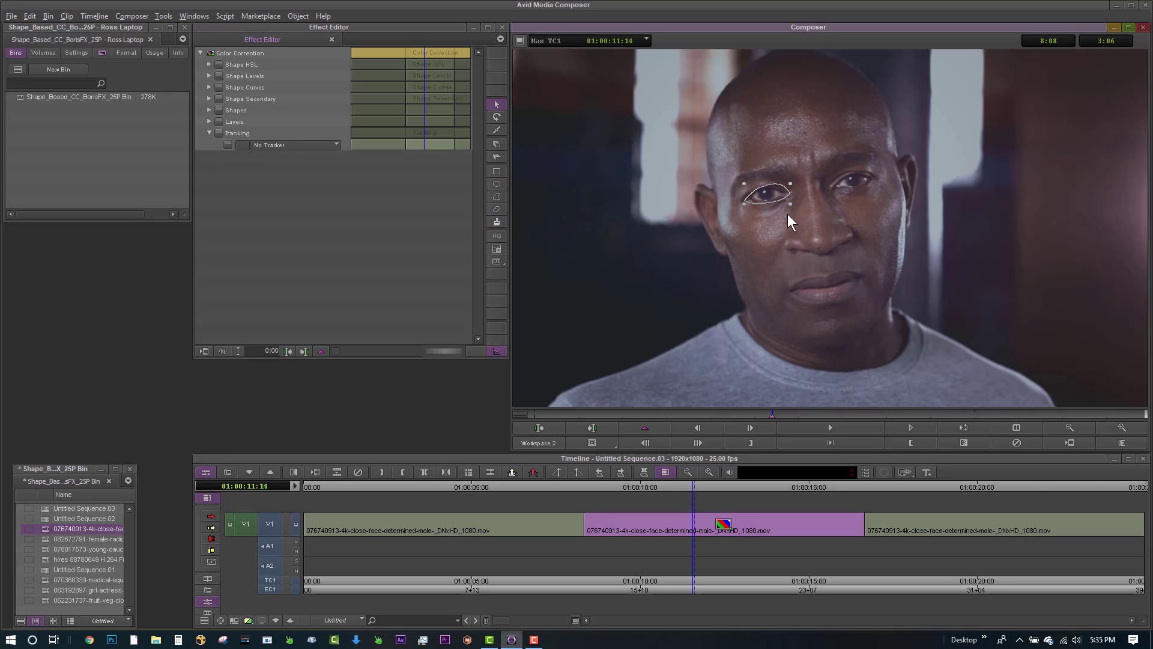
click(497, 209)
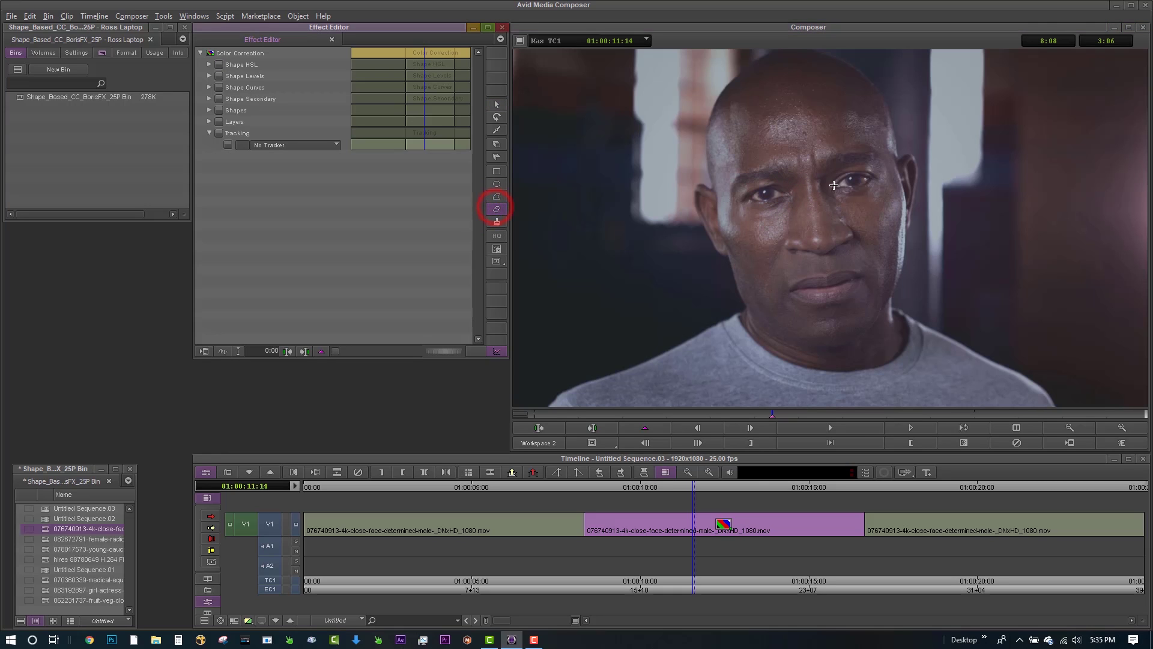
drag(834, 185, 865, 173)
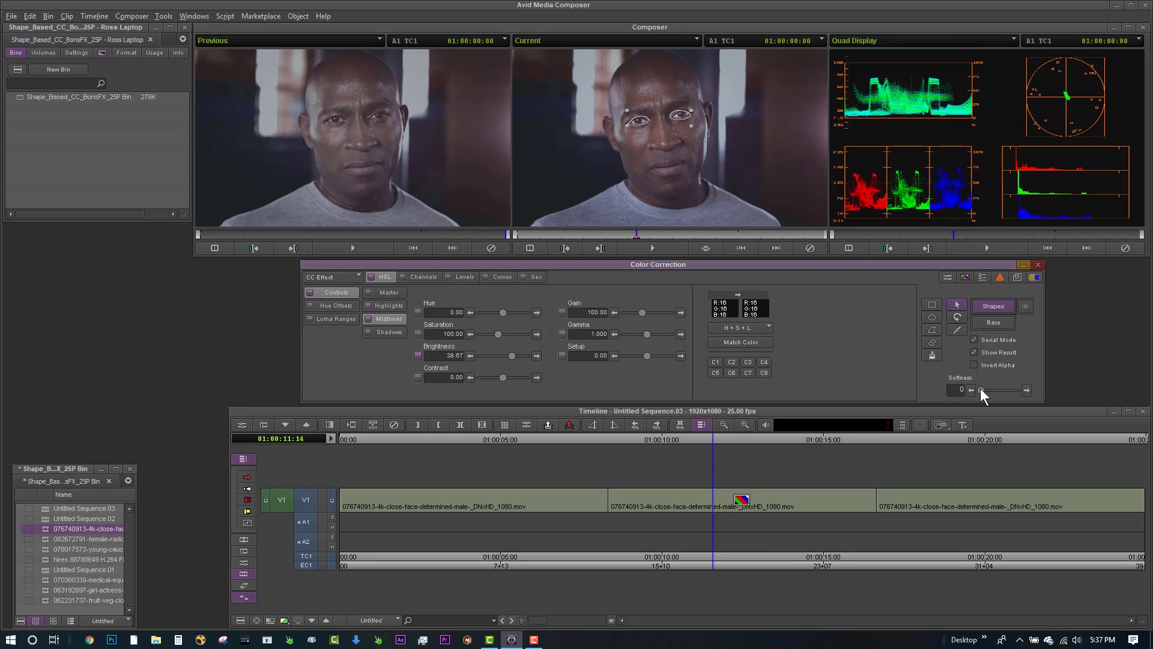
click(1025, 305)
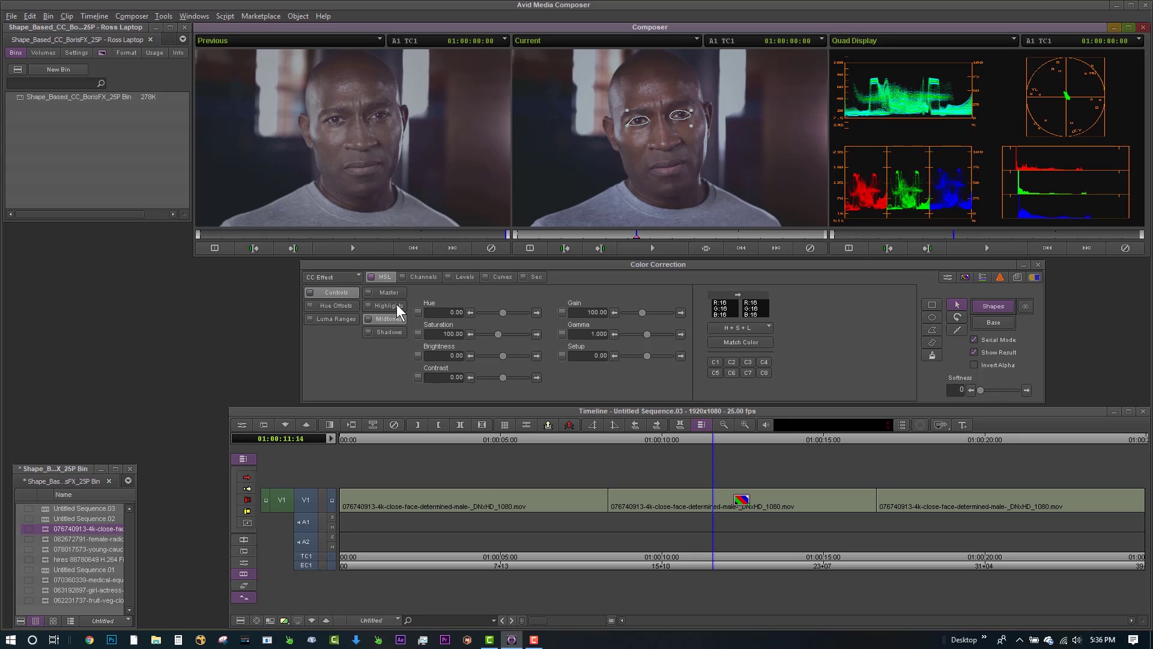
Step: Select highlights and midtones and raise midtone brightness to 52
click(393, 305)
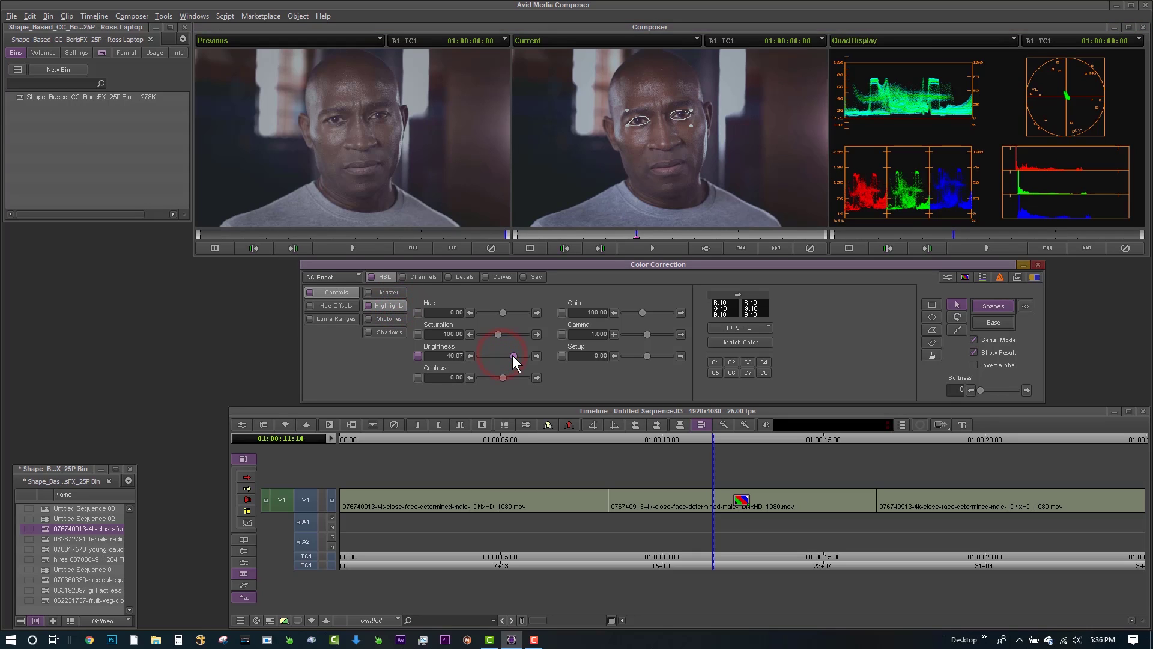
click(392, 319)
drag(506, 355, 517, 355)
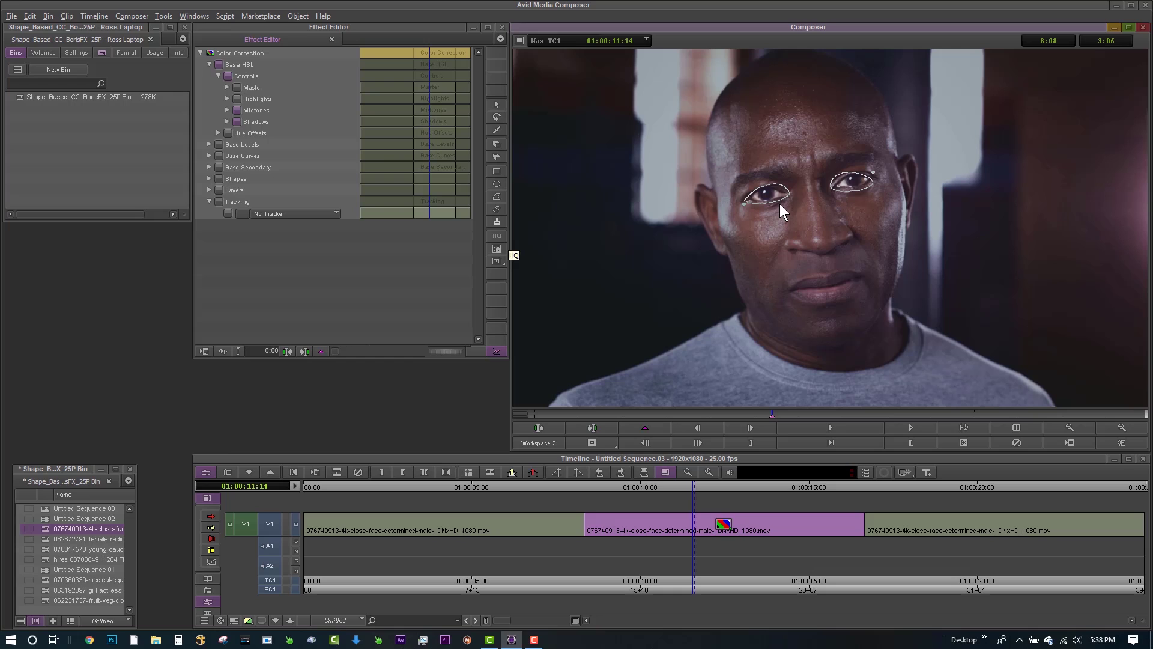
Step: Play the clip to watch the face move, then track Point A on the man's face
click(497, 248)
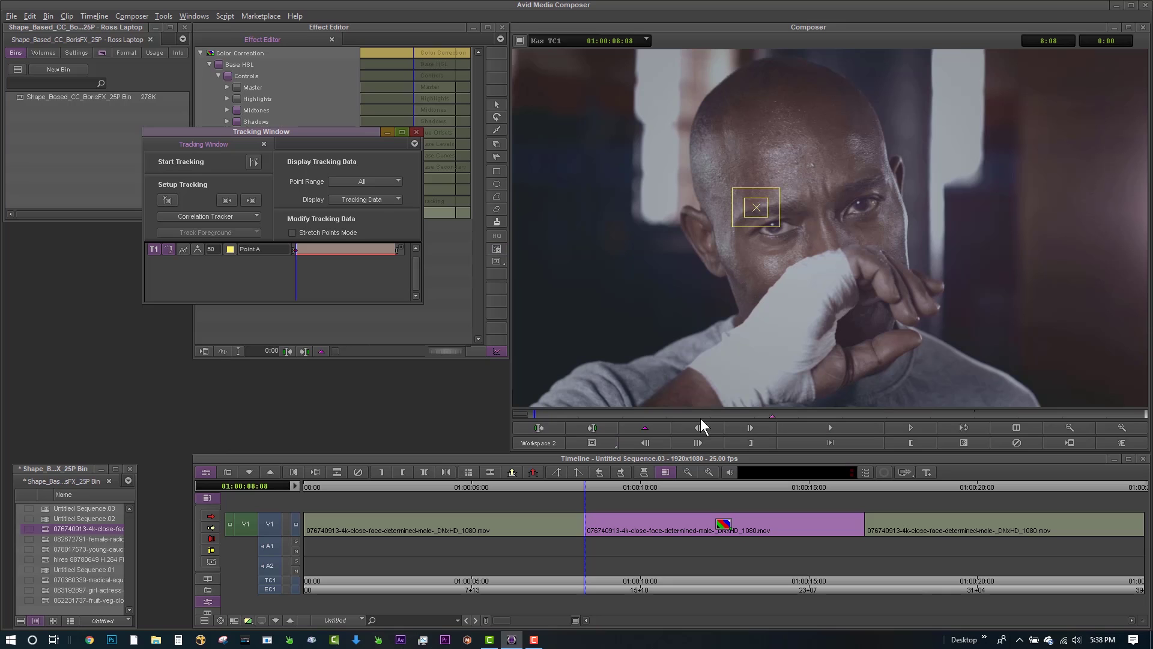
click(542, 421)
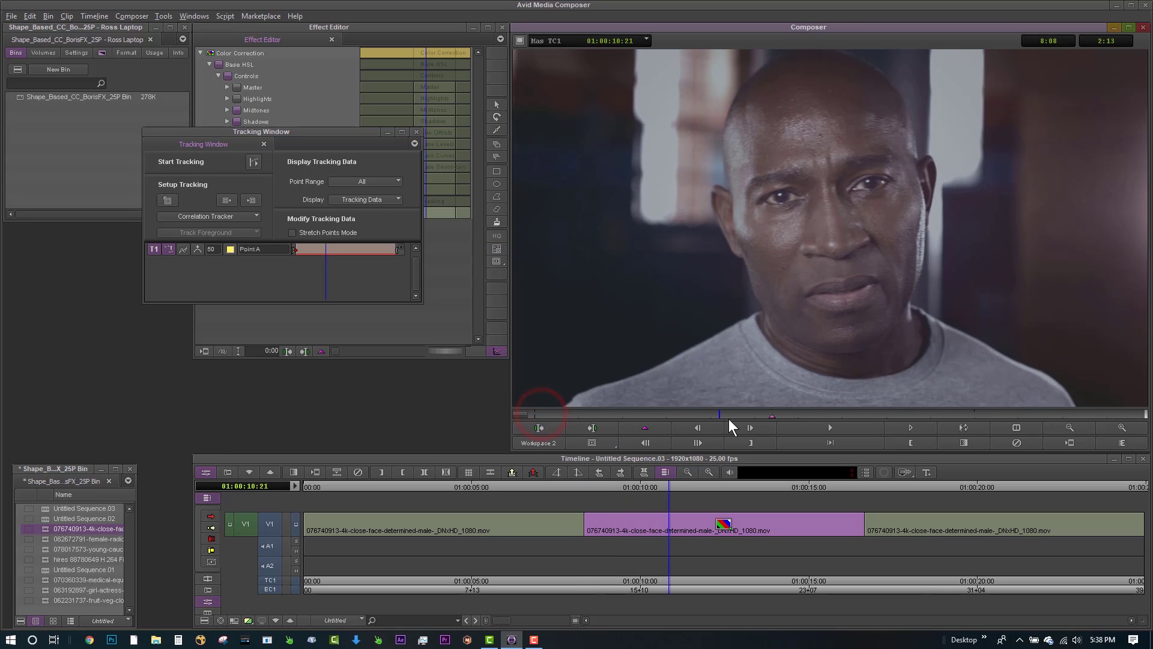
click(591, 427)
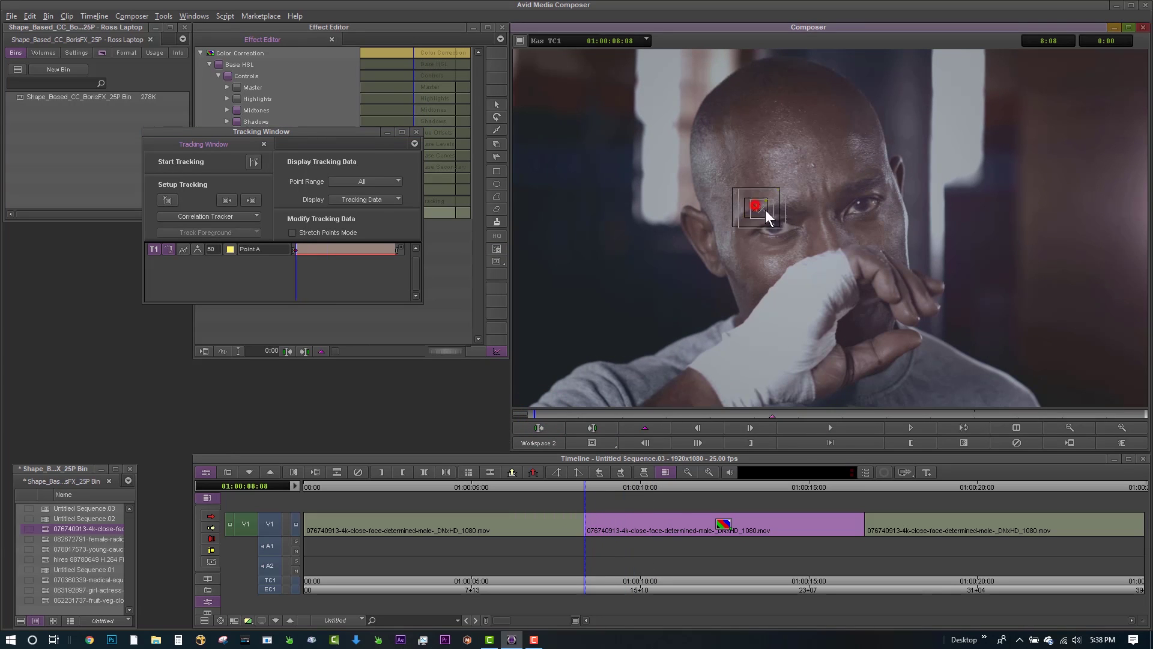
click(253, 161)
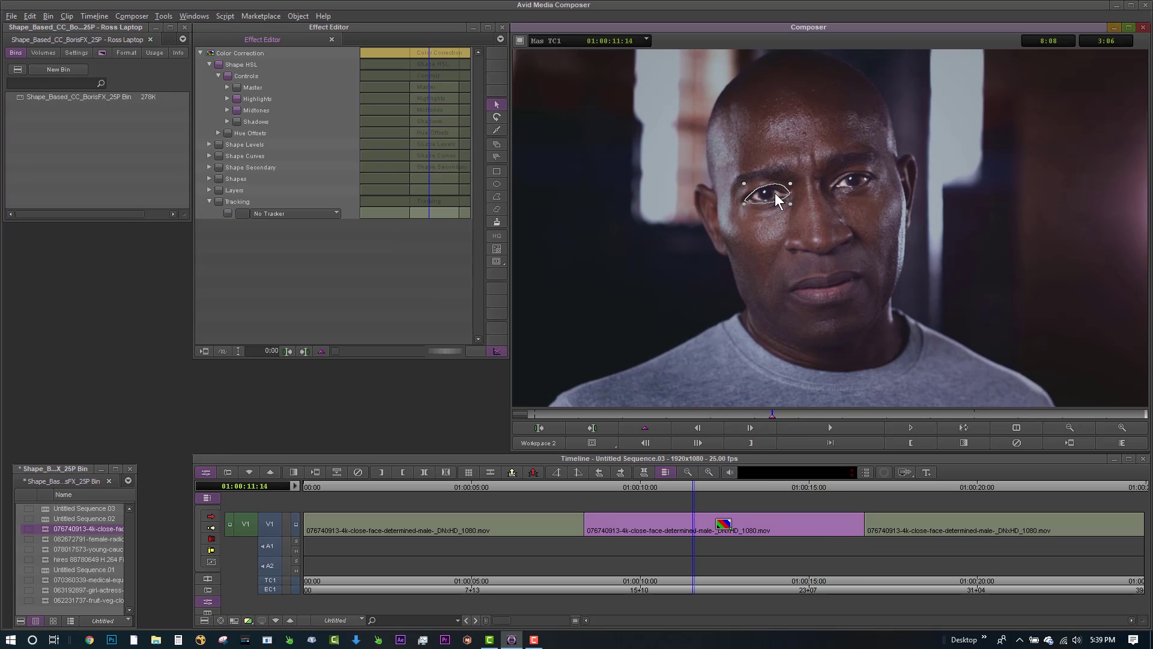
Step: Attach the eye shape to tracker T1 Point A and select the ellipse around the eye
click(279, 214)
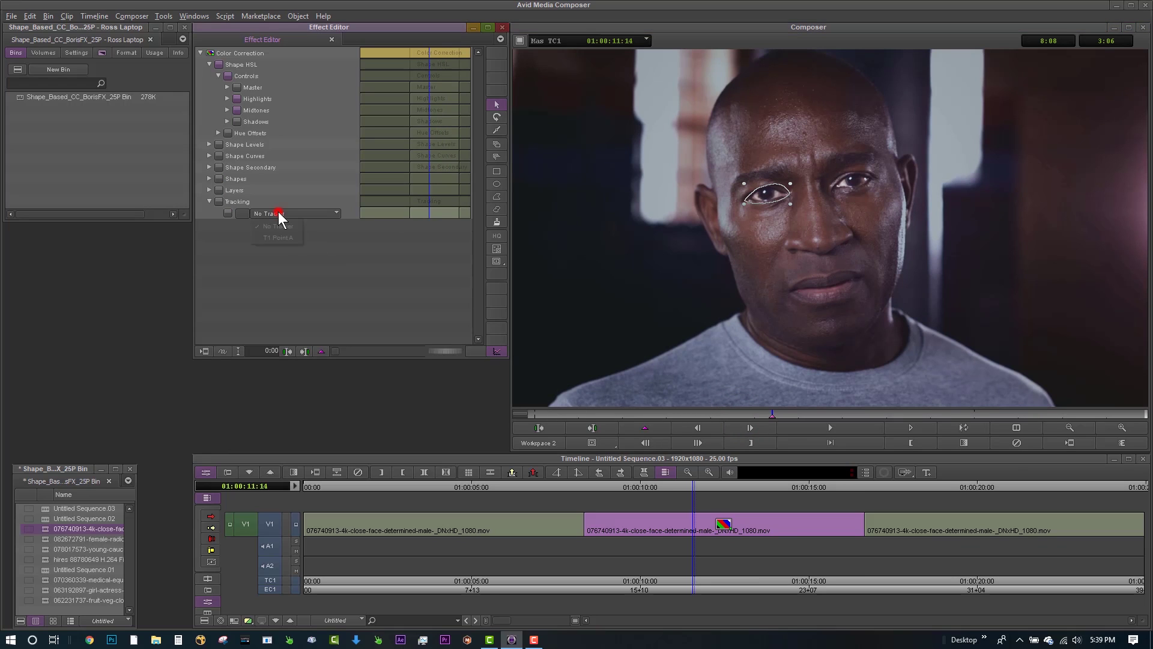
click(281, 239)
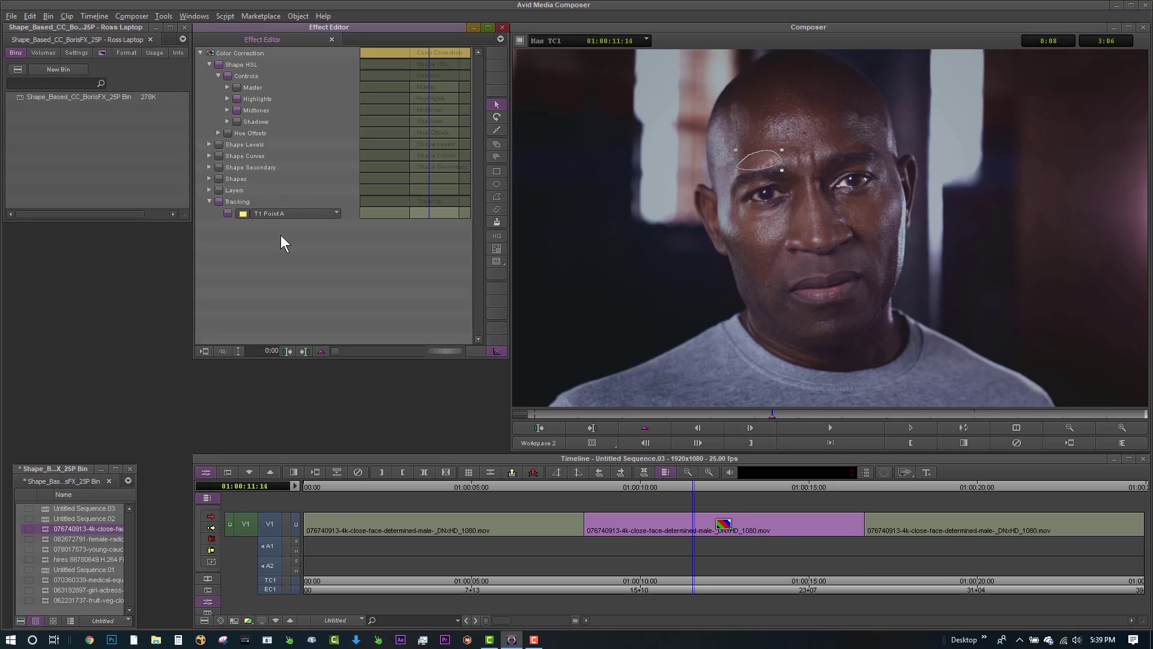
click(775, 164)
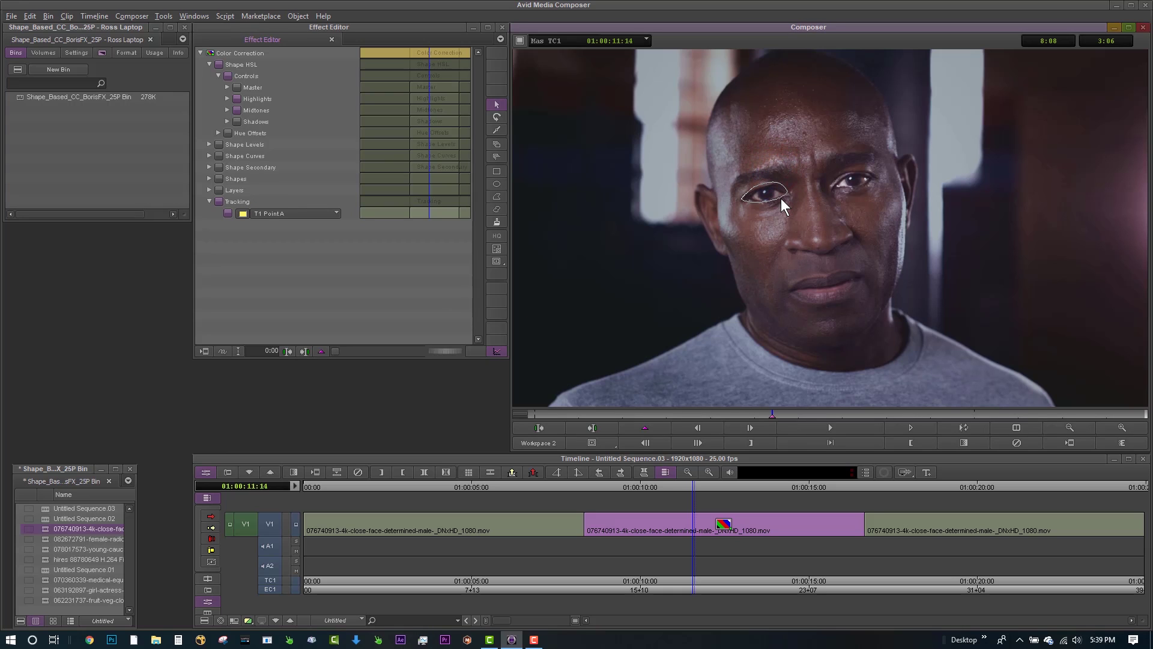
click(781, 198)
Step: Scrub through the clip to check the tracked shape, then play from about 01:00:10
mouse_move(754, 414)
mouse_down()
mouse_move(542, 399)
mouse_move(836, 425)
mouse_up()
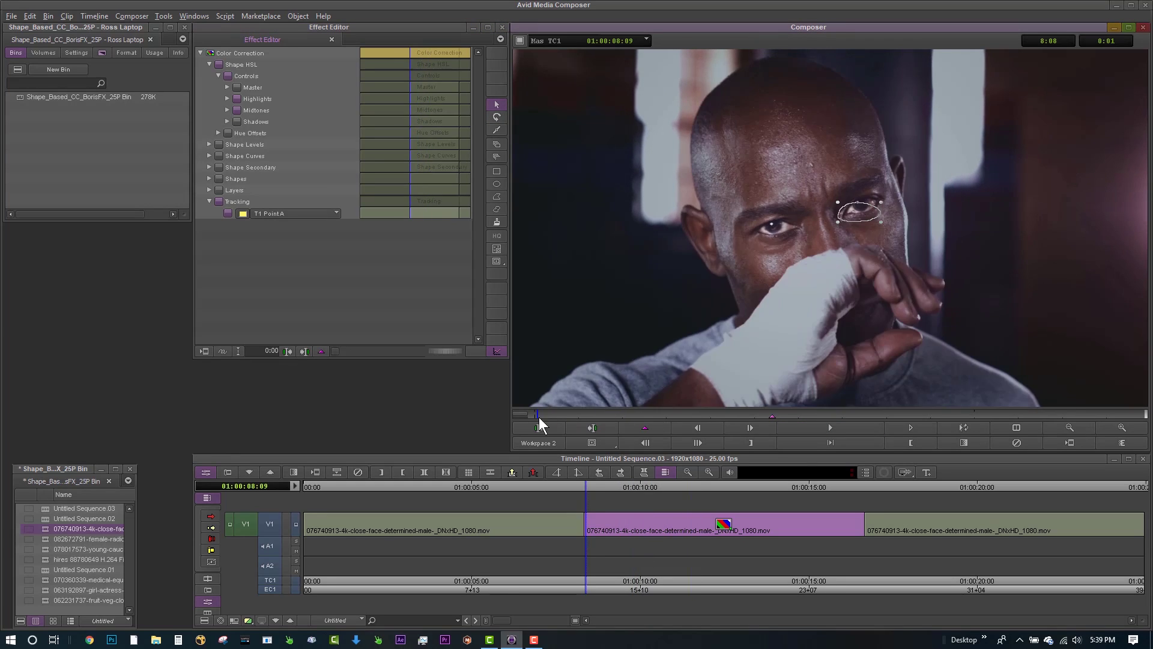
drag(539, 417, 1141, 415)
click(607, 582)
key(space)
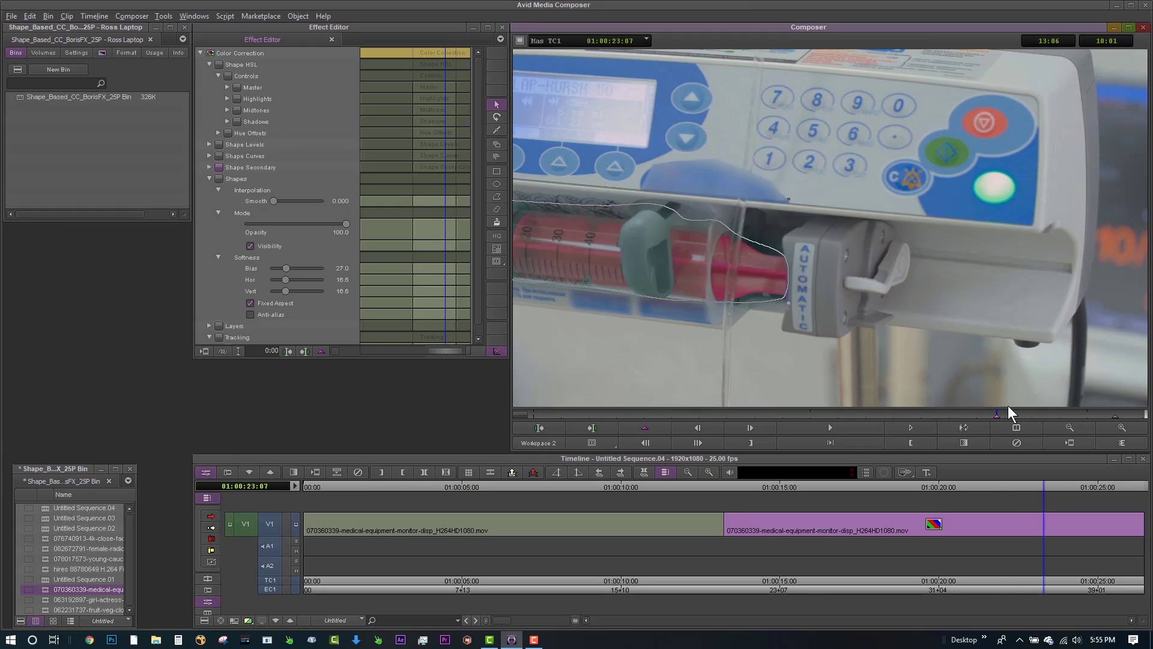
Step: Go back to an earlier syringe frame at 75% zoom and draw a freehand shape around the syringe
click(912, 415)
click(1089, 427)
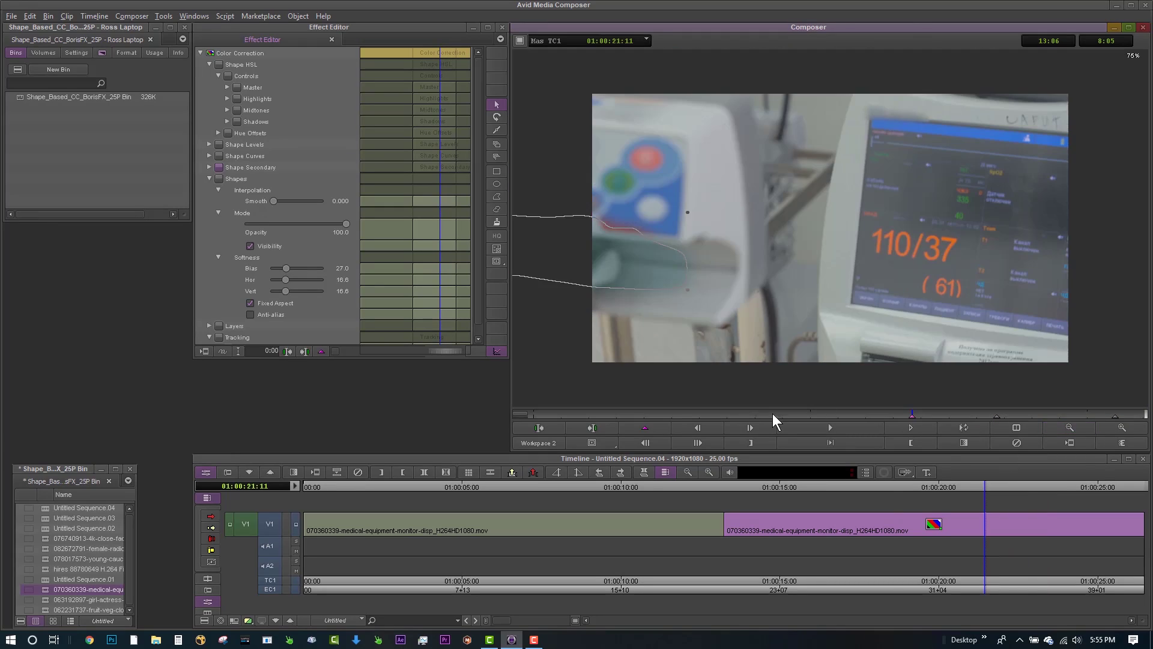
click(803, 415)
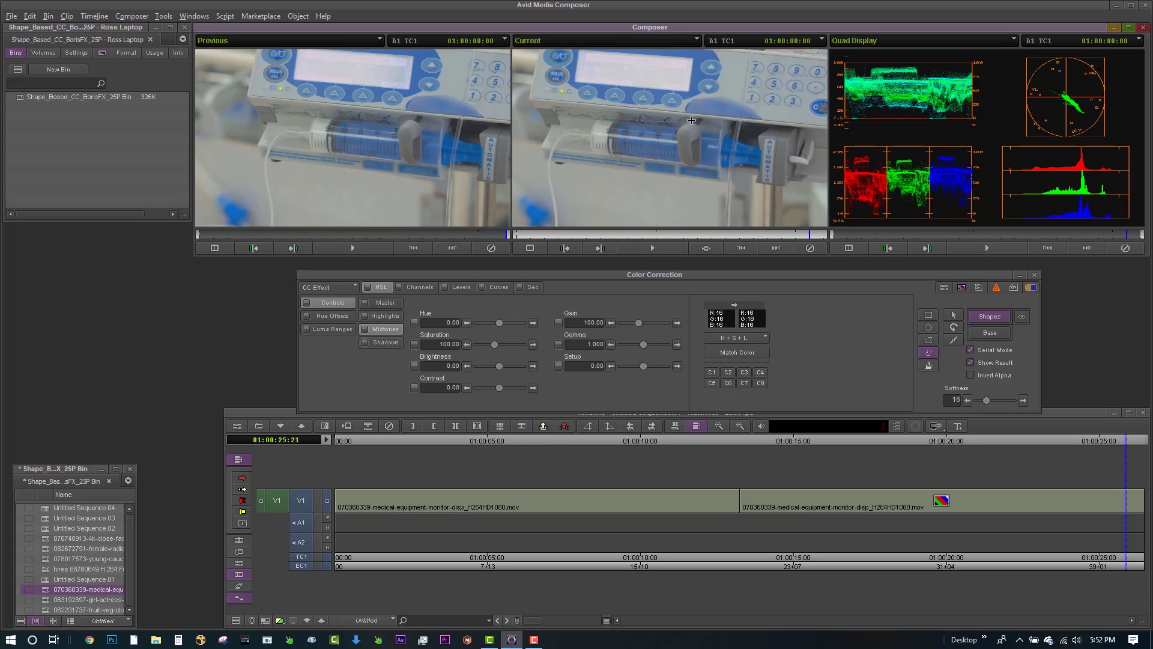
drag(704, 168, 666, 170)
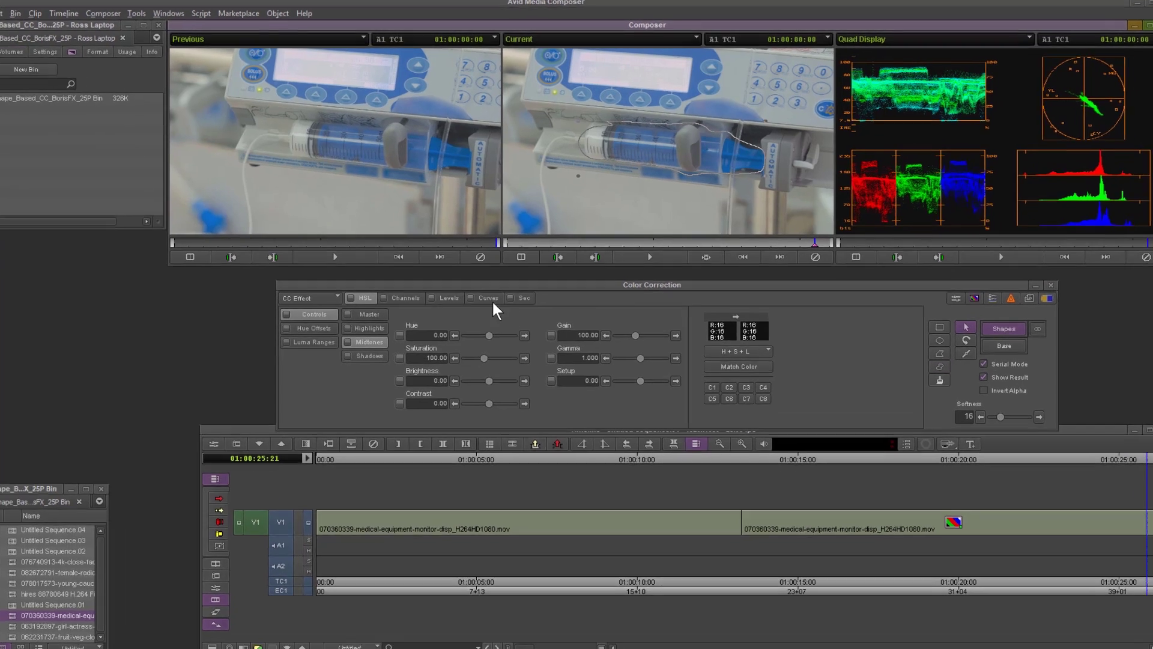
Step: In the Sec controls, sample the syringe's blue, shift its output hue to red, and widen saturation range
click(532, 286)
click(830, 373)
click(716, 190)
drag(824, 422, 796, 417)
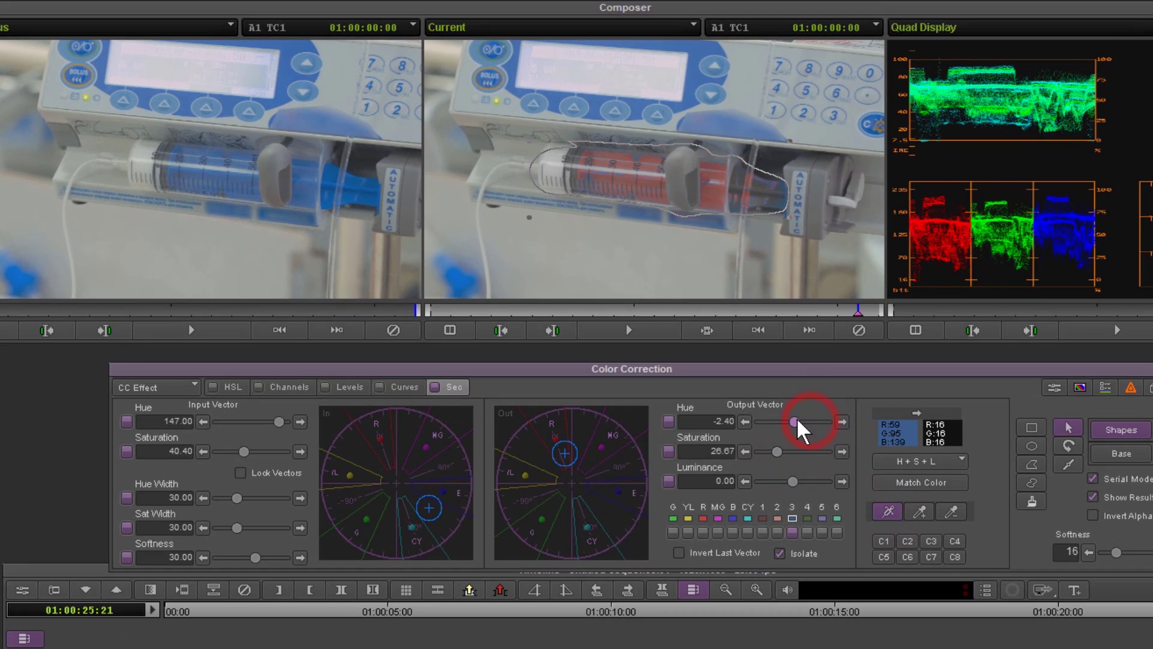
drag(793, 480, 783, 480)
drag(237, 527, 242, 498)
Step: Adjust the colour selection softness, widen its hue range, and move near the dancer clip's end
drag(243, 498, 255, 497)
click(255, 557)
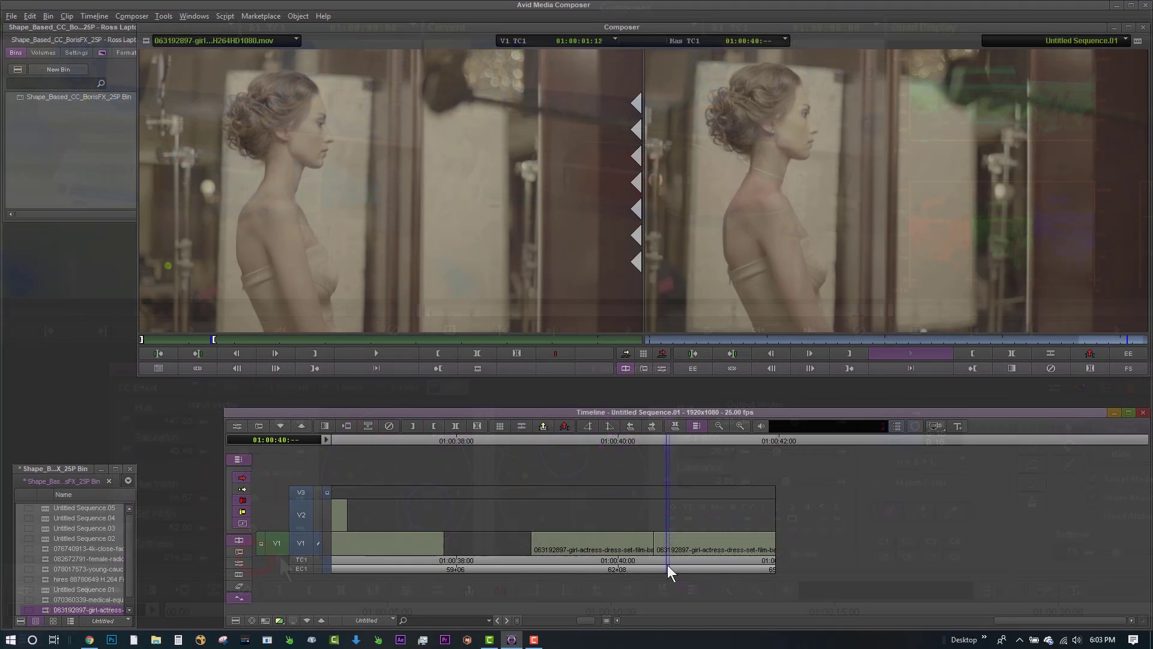
mouse_move(668, 565)
mouse_down()
mouse_move(777, 561)
mouse_move(675, 566)
mouse_up()
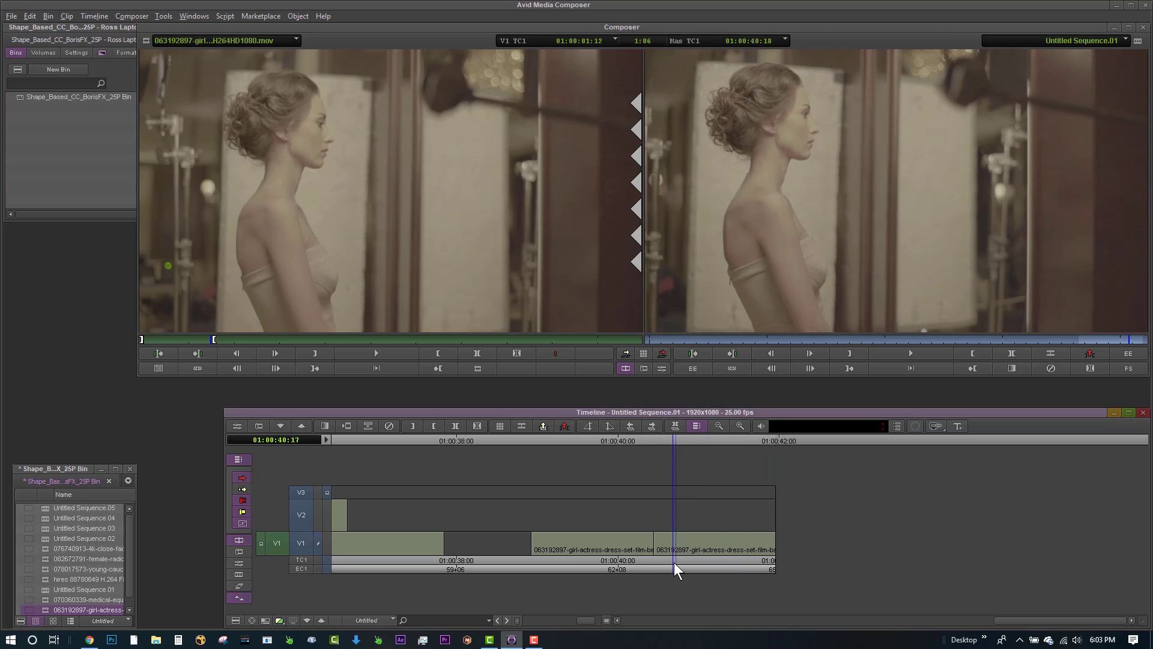
Step: Search the effects for TRIT and apply S_TriTone to the dancer clip on V1
click(102, 53)
click(39, 83)
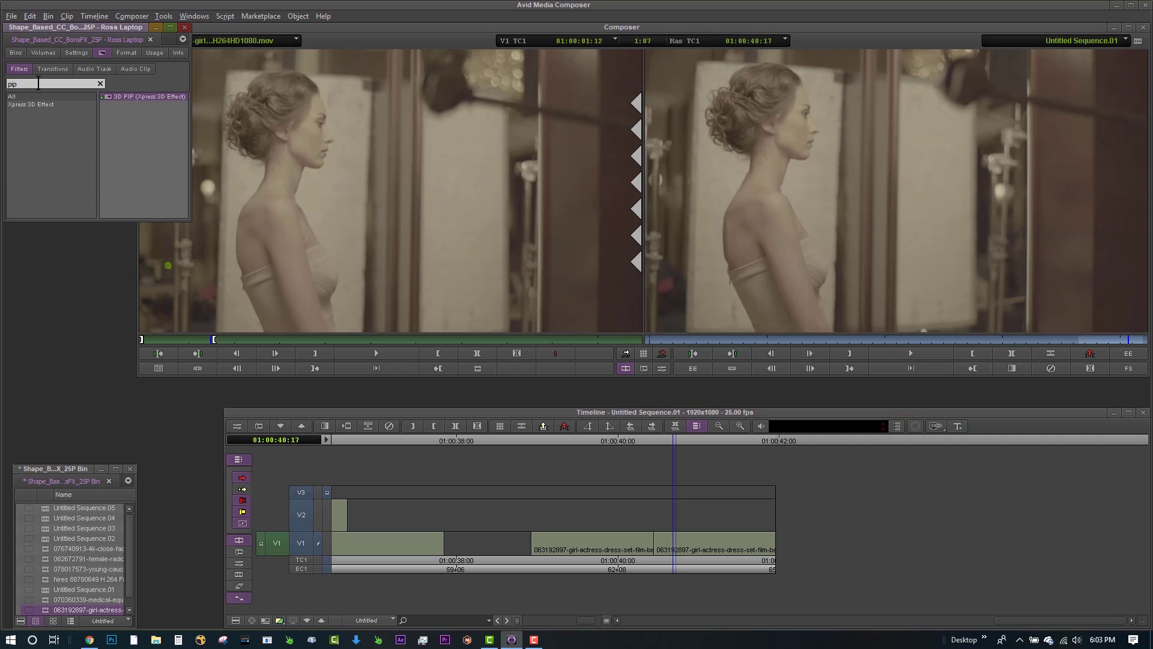
key(BackSpace)
key(BackSpace)
key(BackSpace)
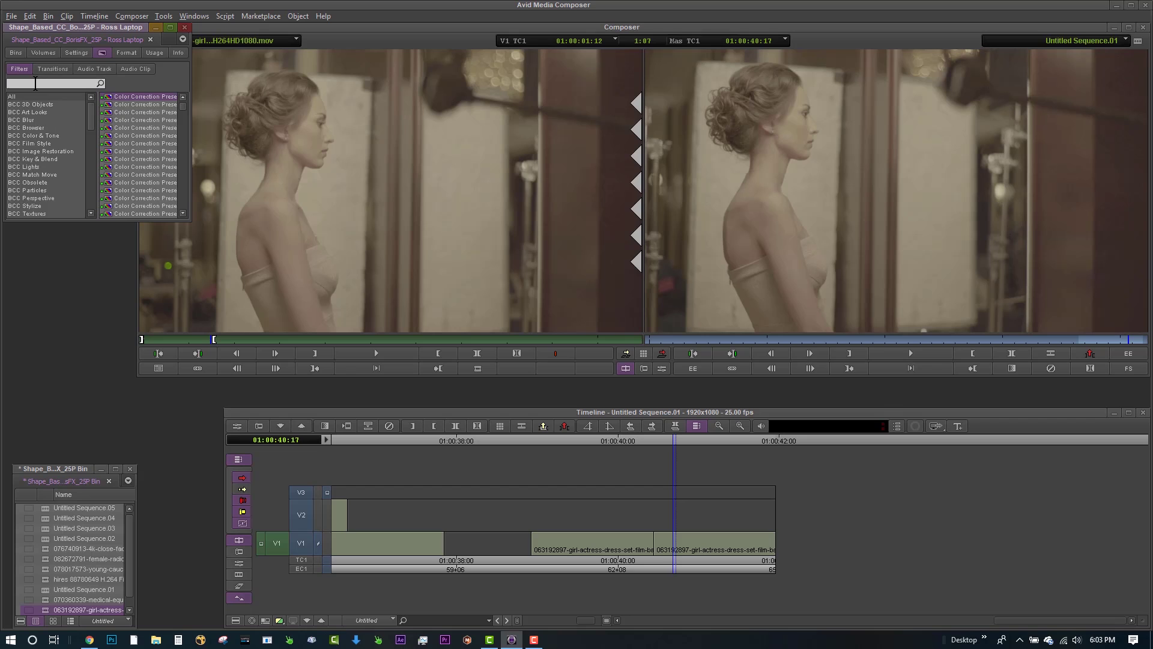
text(TRIT)
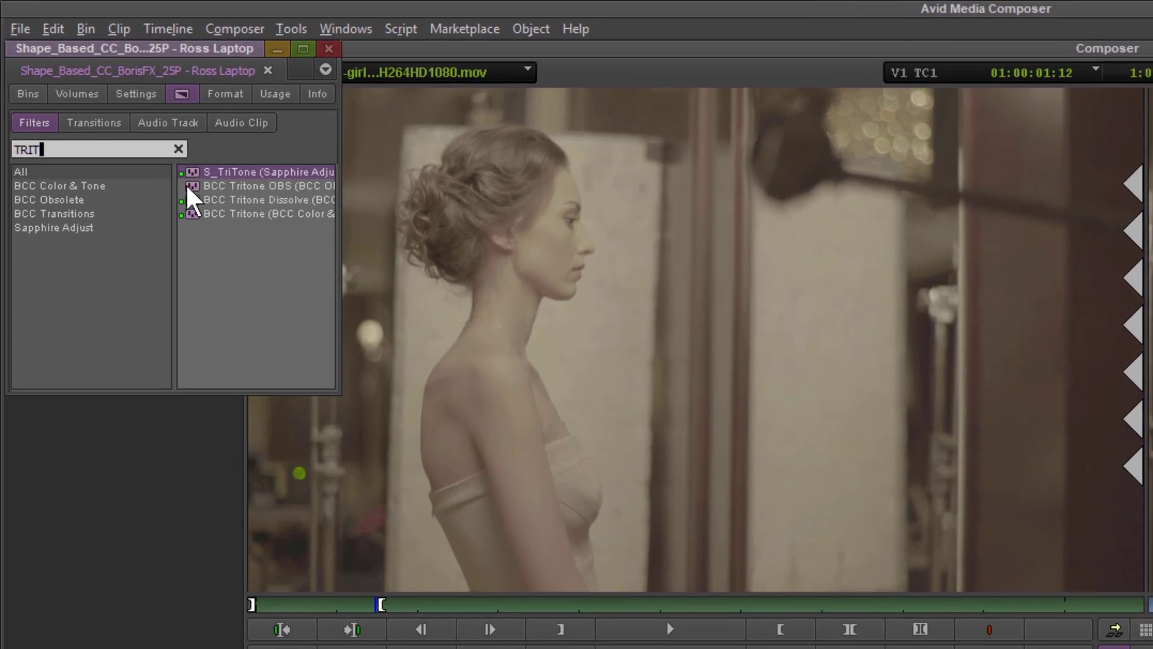
drag(108, 102, 337, 184)
drag(601, 643, 697, 567)
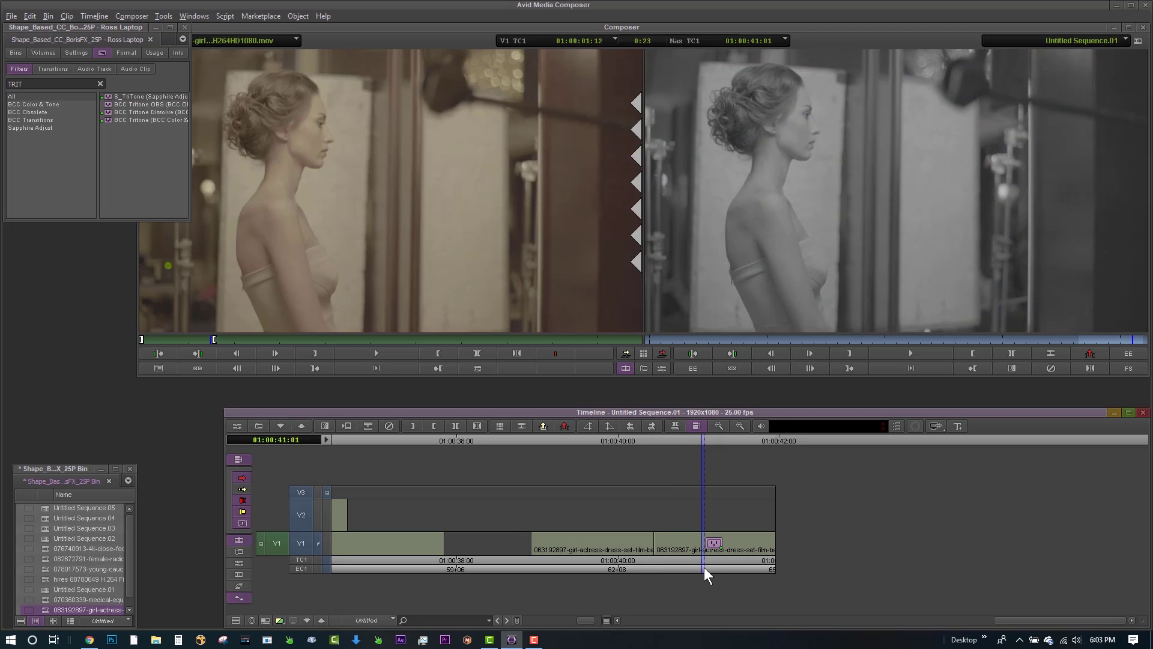
Step: Set S_TriTone Color1 to cyan, mix it 0.406 with the source, and launch Mocha
click(662, 368)
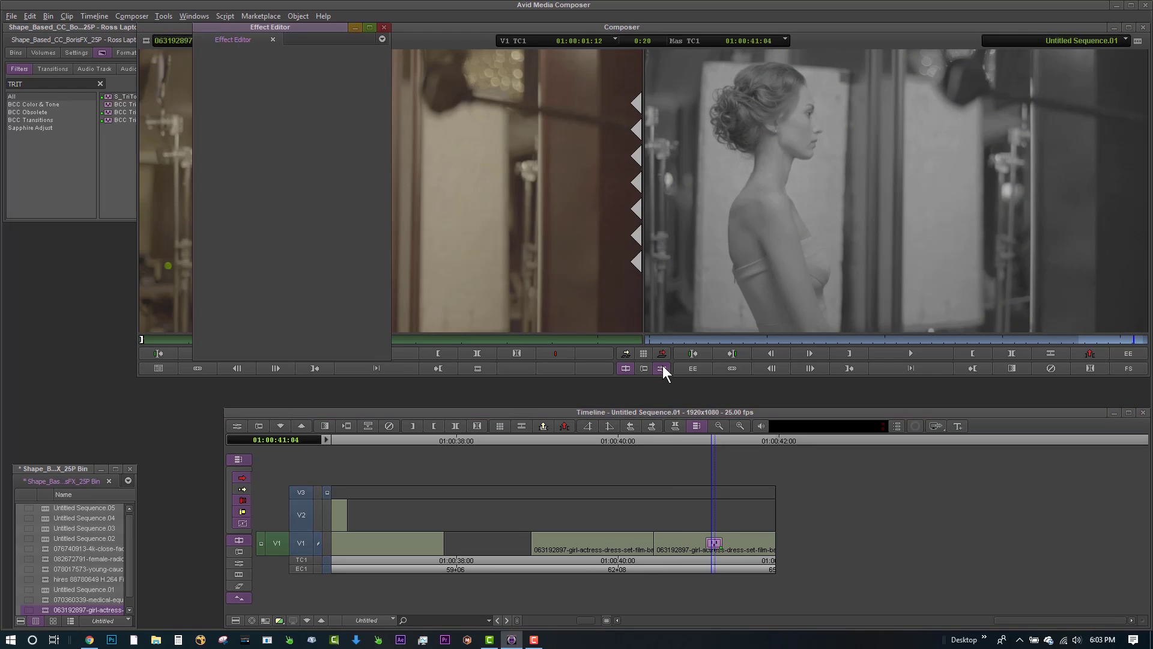
click(315, 191)
click(528, 224)
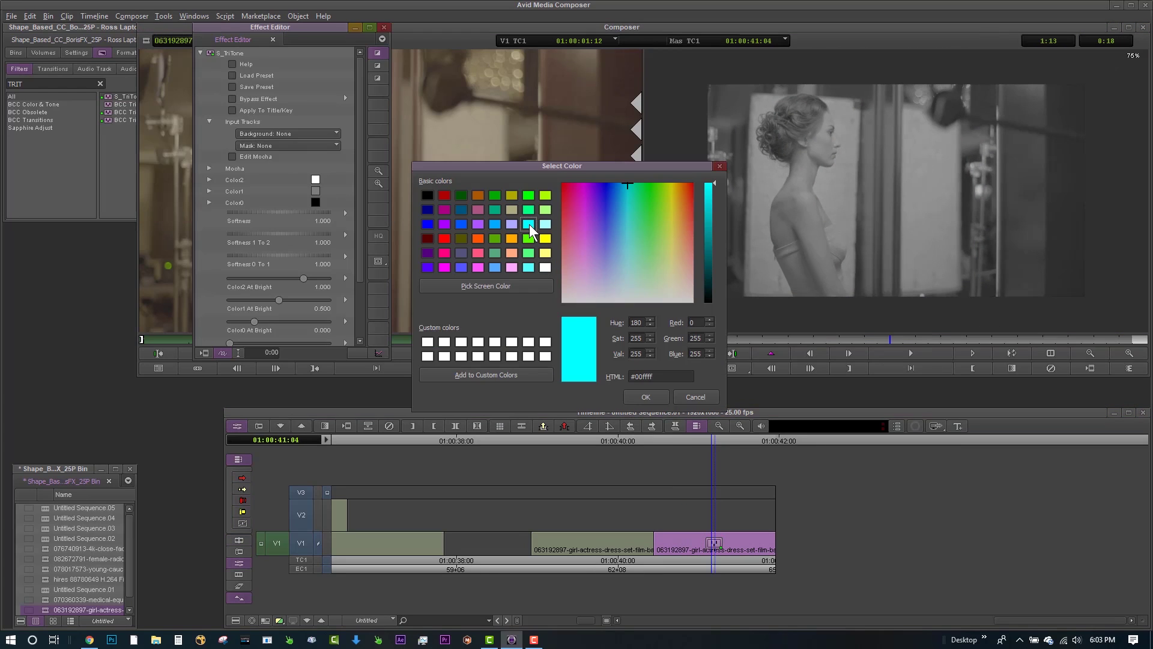
click(645, 397)
scroll(286, 278, down, 3)
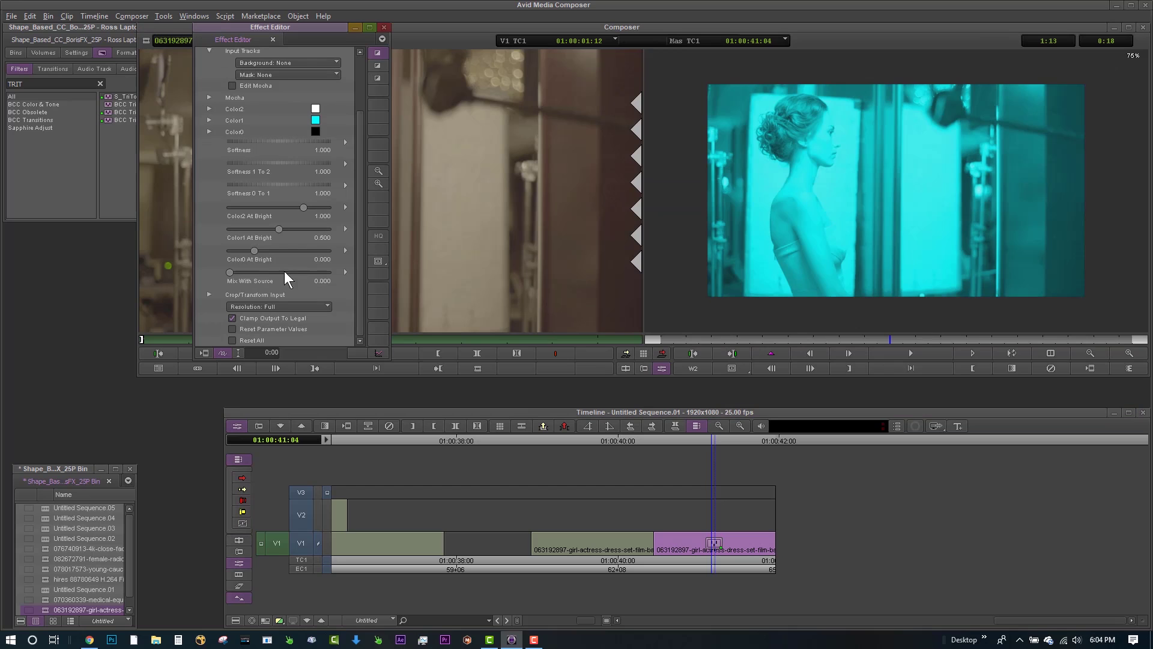
drag(242, 273, 281, 272)
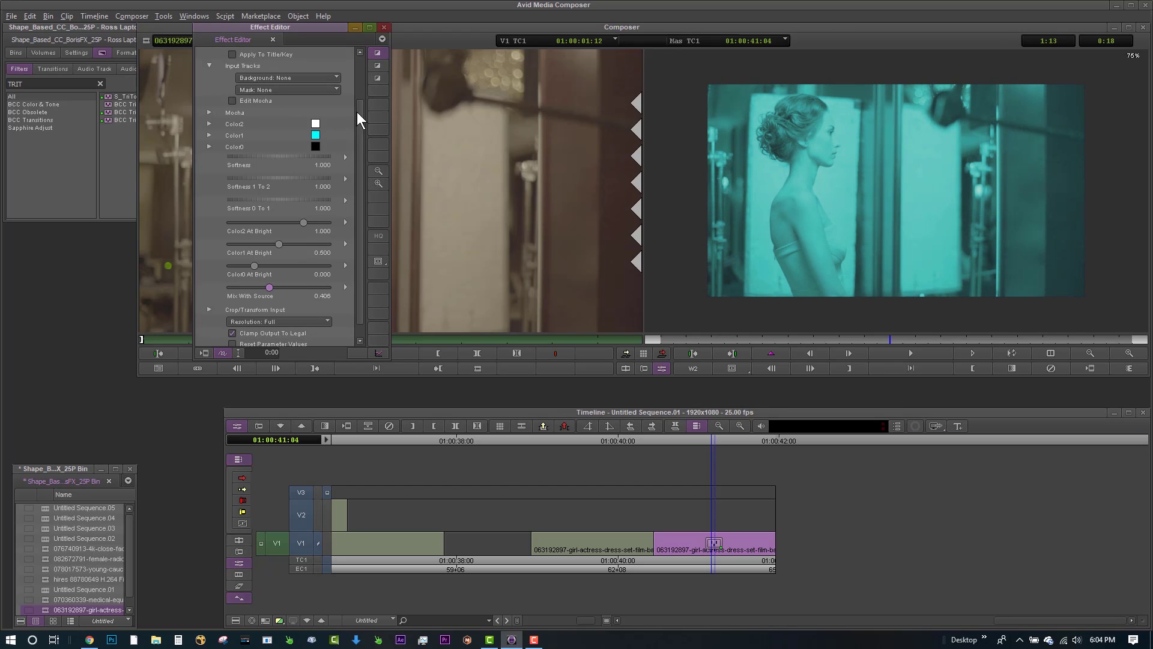
scroll(356, 112, up, 2)
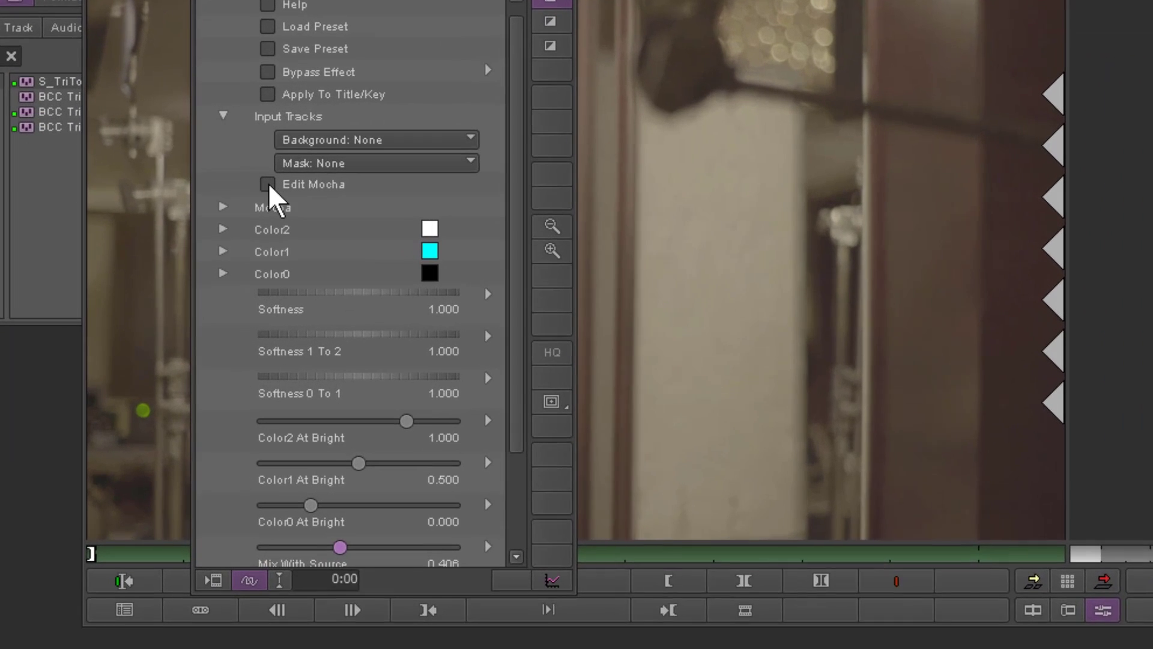
click(232, 149)
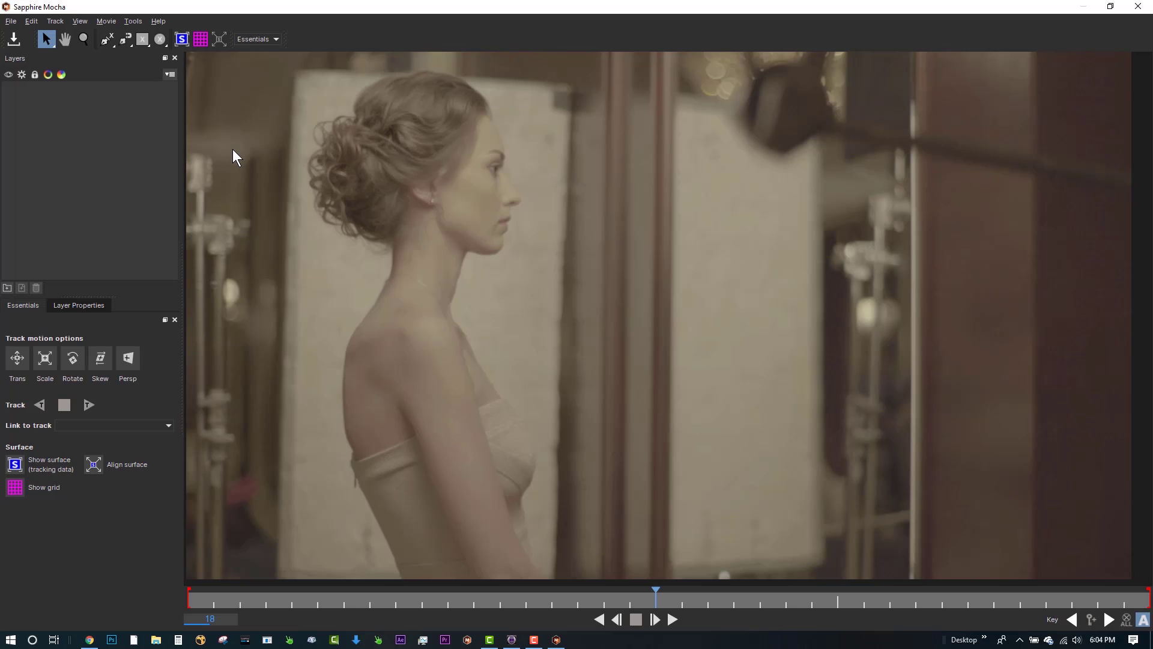
Step: In the Essentials workspace, trace a freehand spline around the dancer's shoulder and upper arm
drag(578, 600, 188, 600)
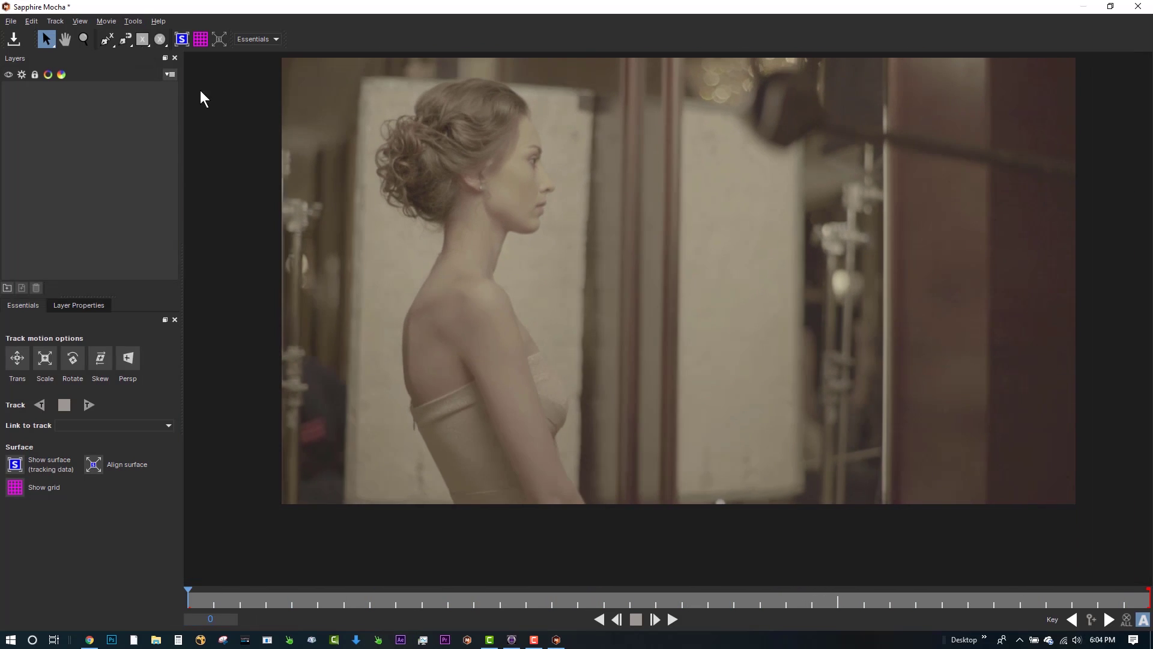
click(275, 40)
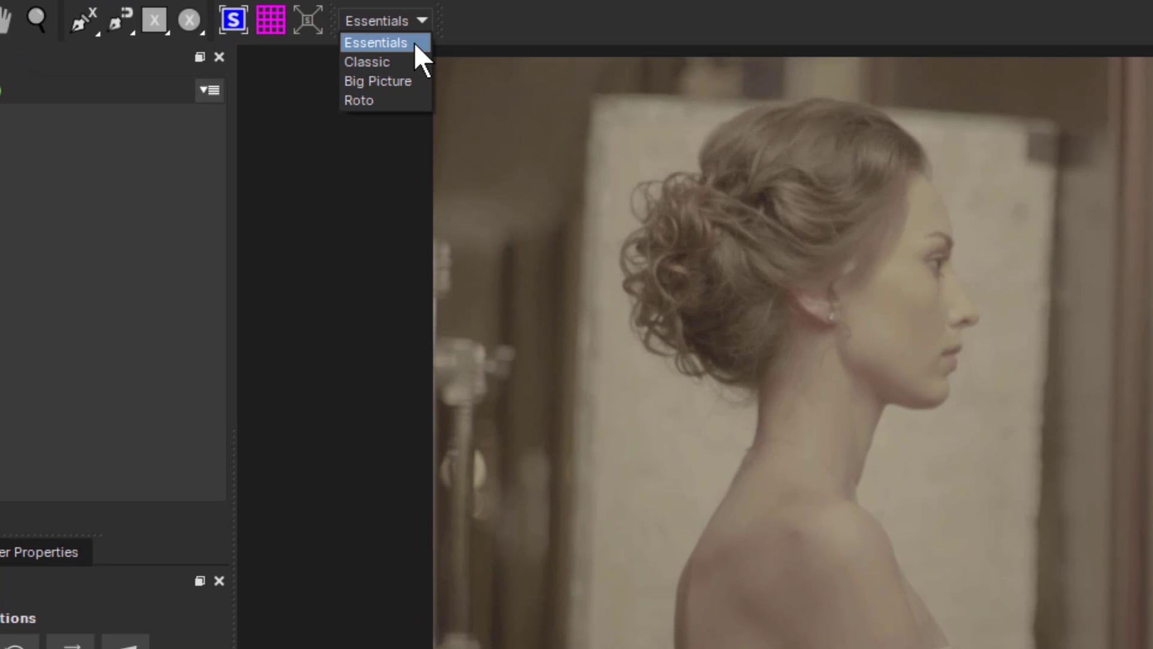
click(415, 43)
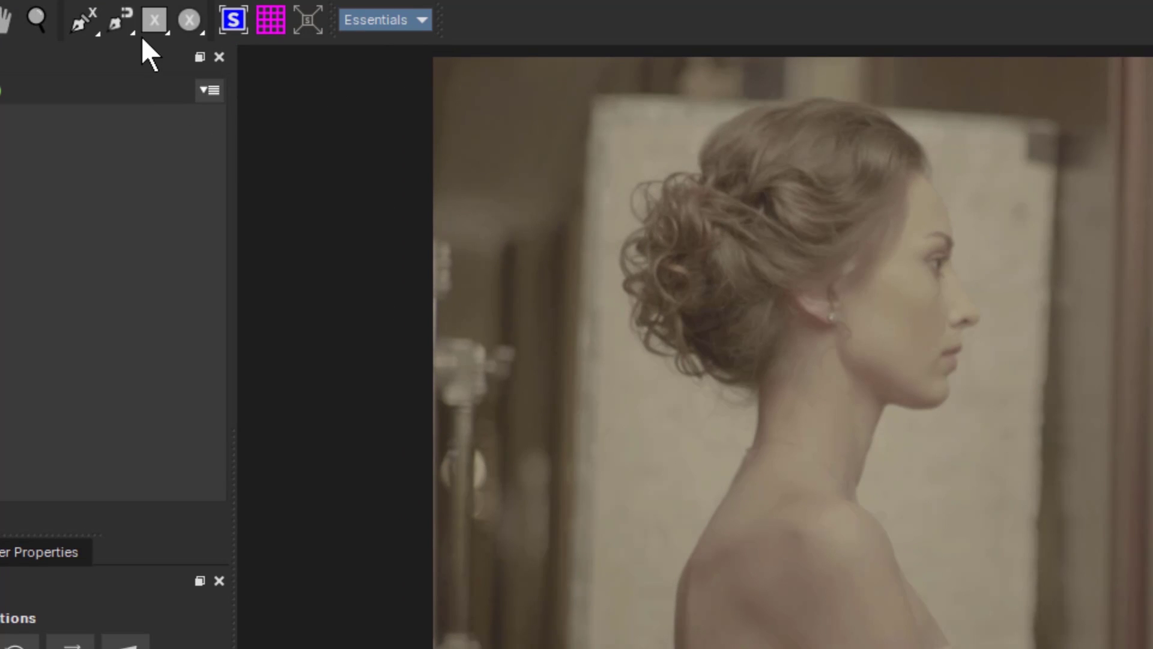
click(114, 19)
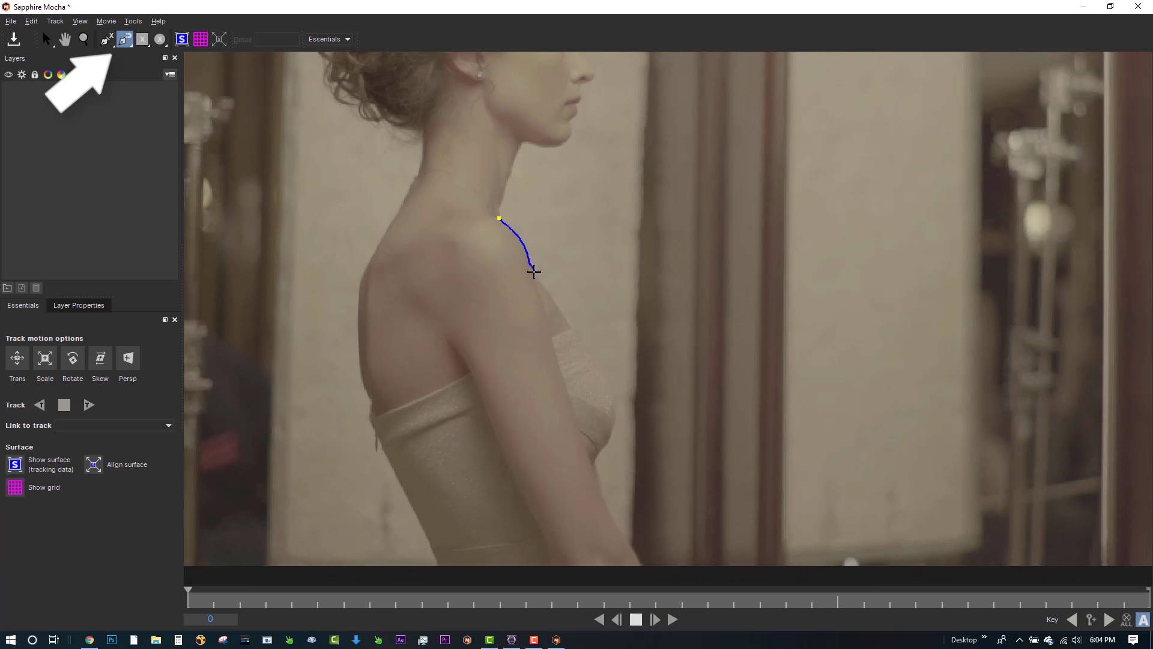
mouse_move(534, 272)
mouse_down()
mouse_move(597, 490)
mouse_move(566, 392)
mouse_up()
drag(584, 453, 637, 559)
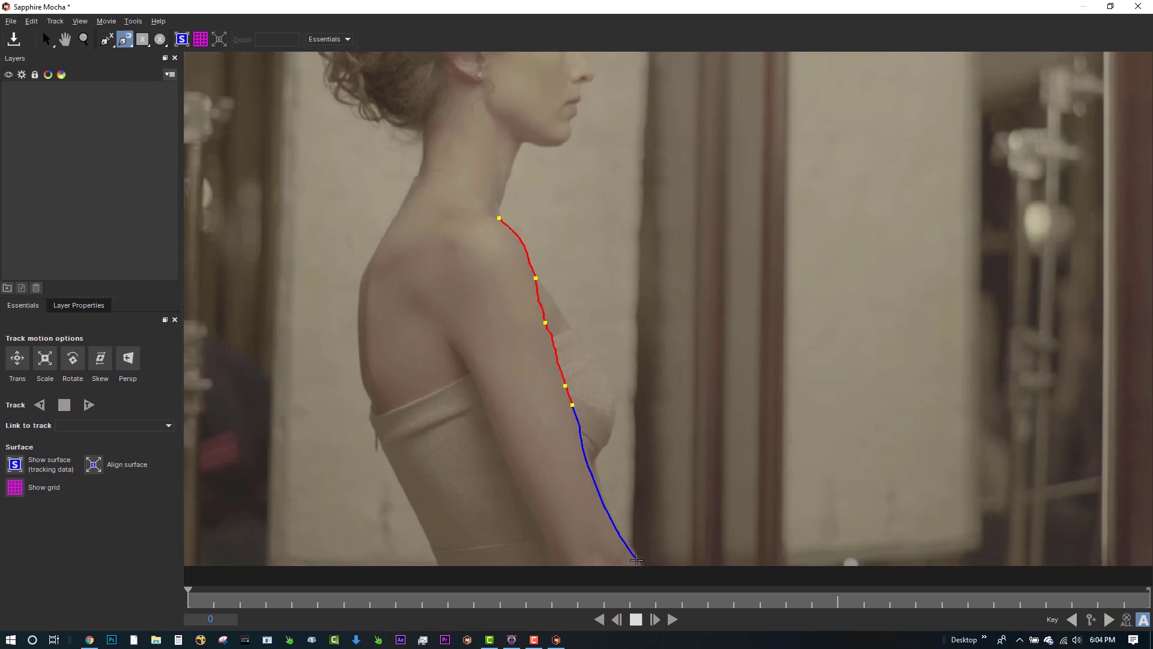
mouse_move(549, 560)
mouse_down()
mouse_move(453, 329)
mouse_move(469, 227)
mouse_up()
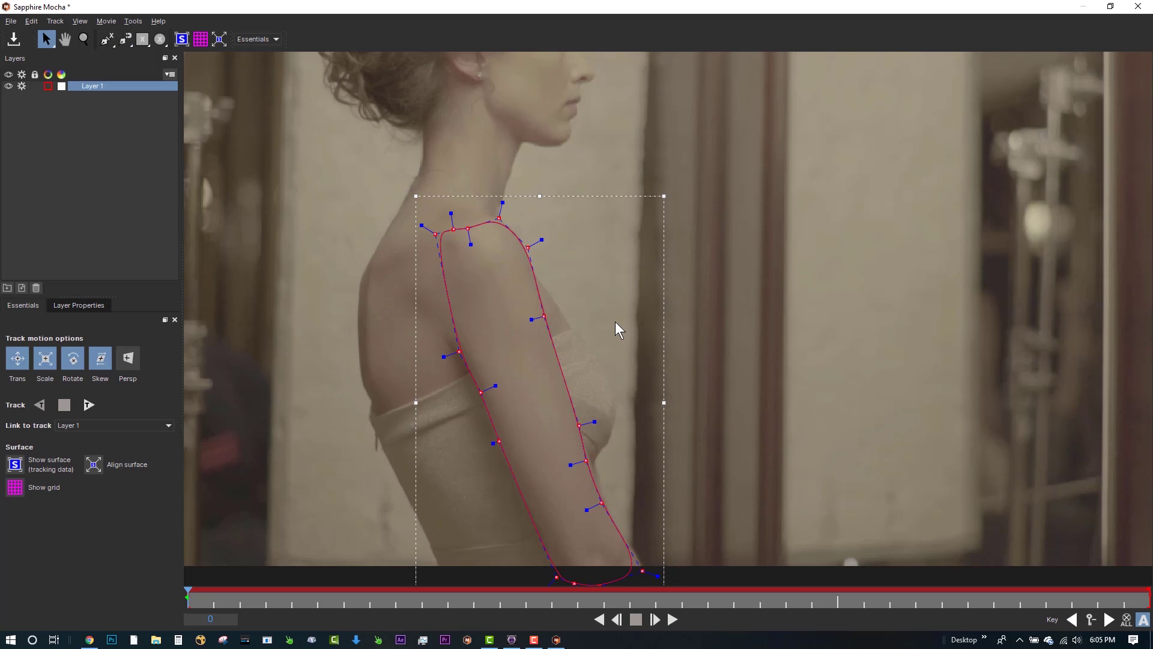
Step: Reshape the arm outline's bottom edge and back curve to fit the arm
scroll(242, 274, down, 2)
click(531, 355)
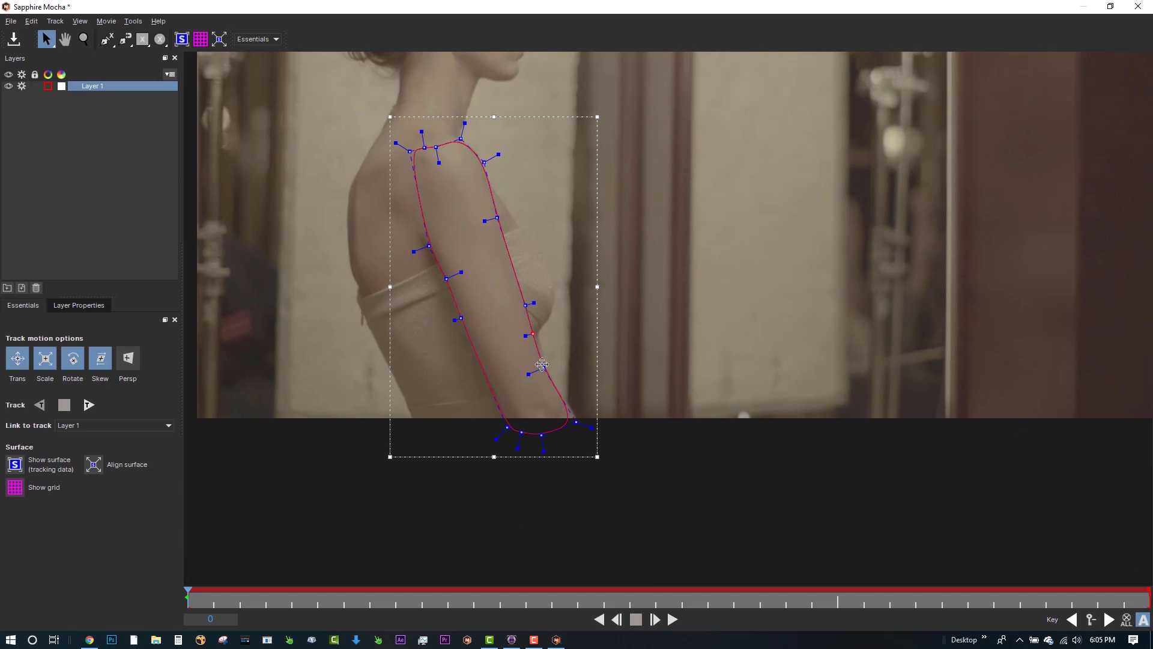
drag(587, 440, 509, 429)
drag(429, 245, 421, 239)
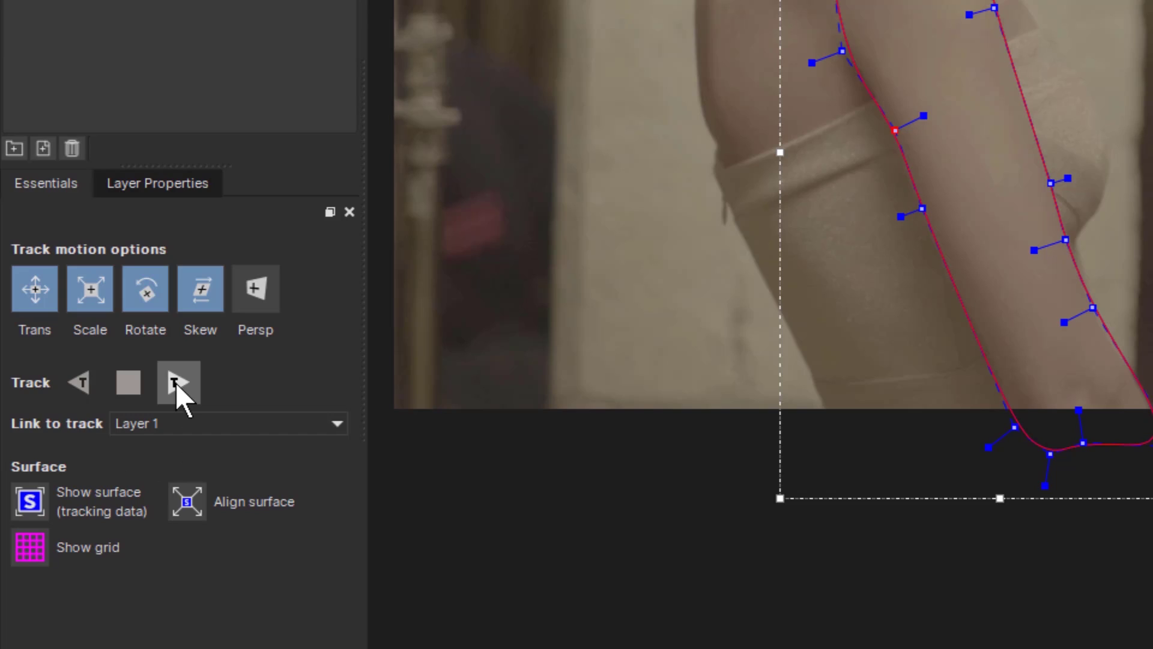
Step: Track the arm shape forward through the clip, checking frames 16, 37 and 35
click(175, 383)
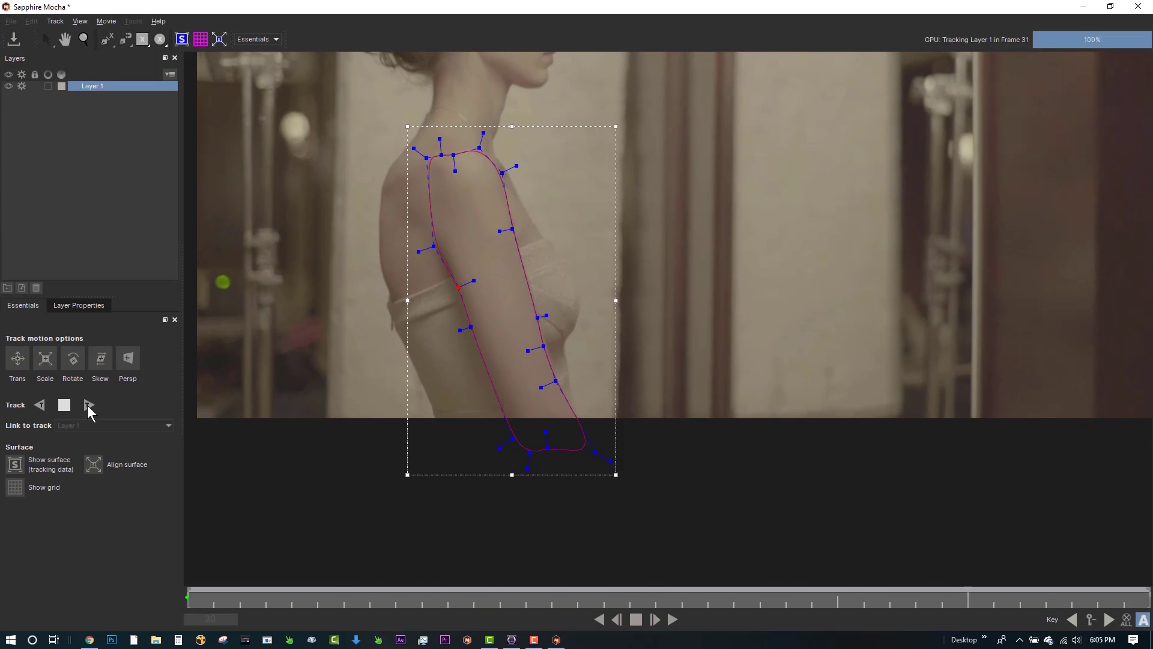
drag(518, 615, 604, 598)
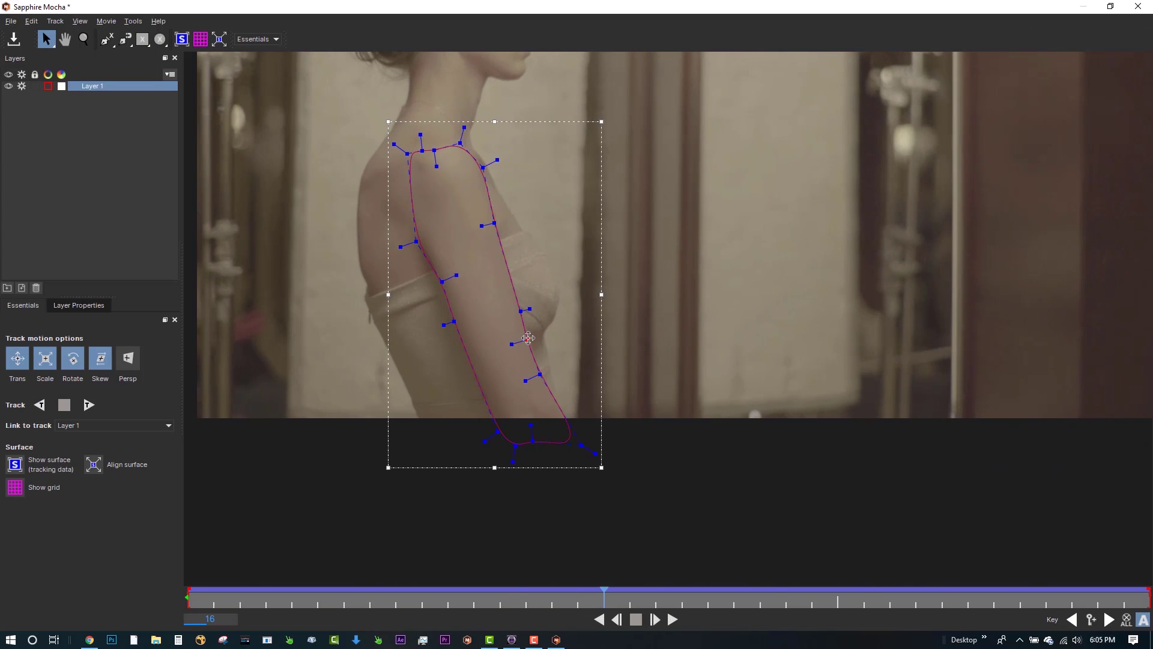
drag(589, 414, 588, 415)
key(End)
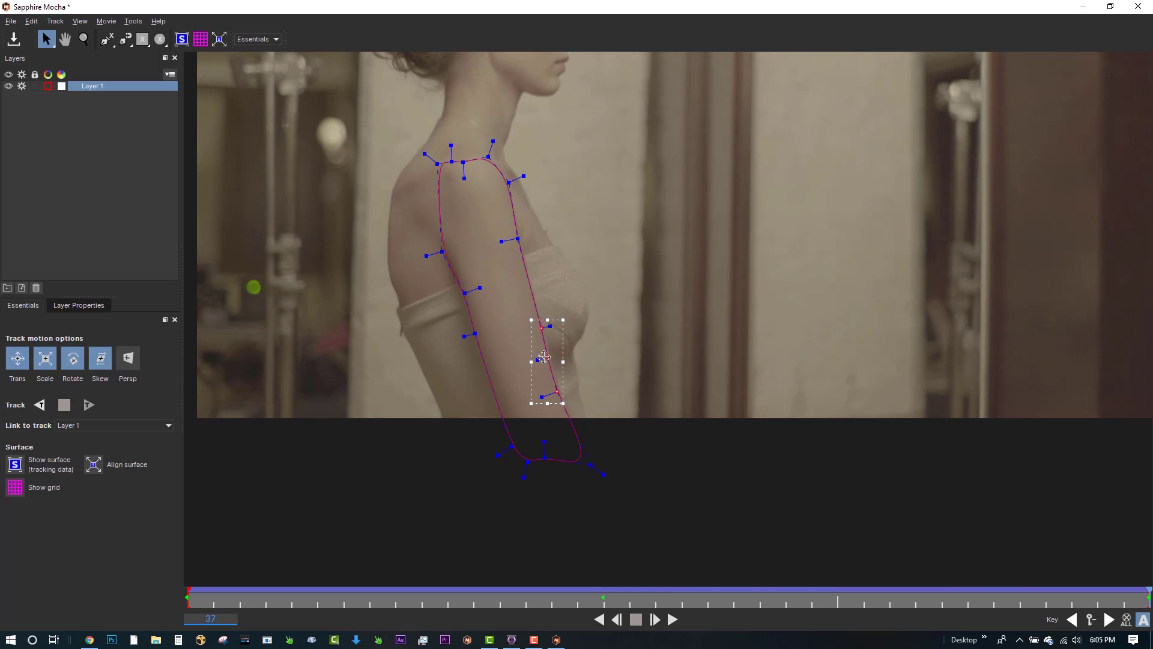
drag(1064, 607, 1149, 608)
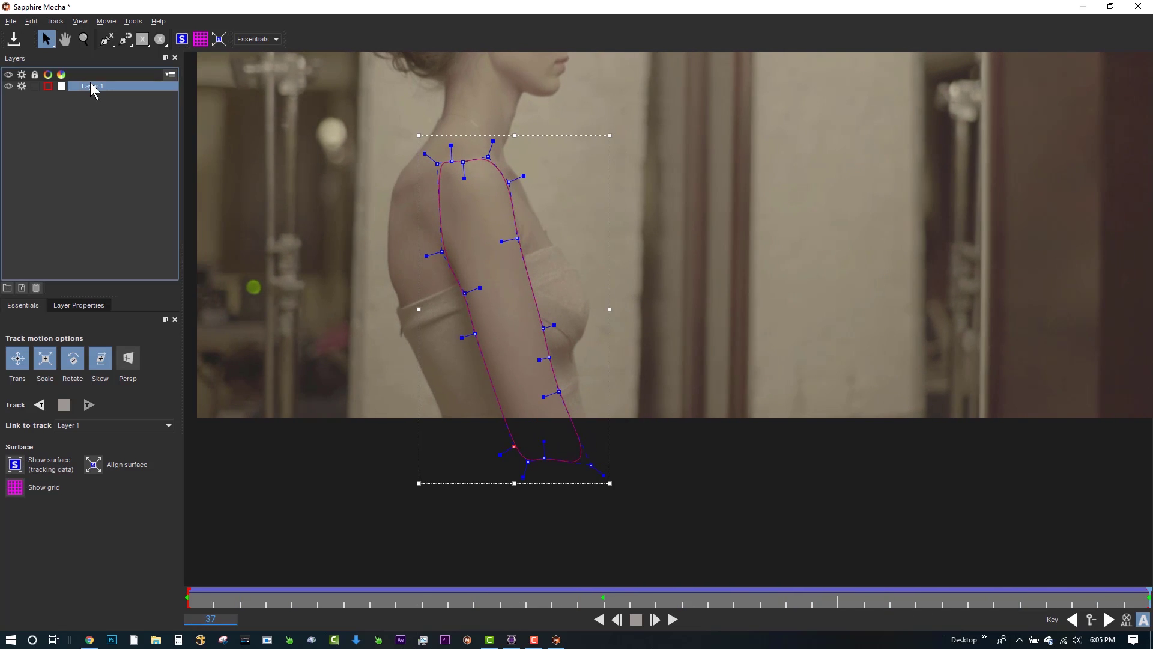
Step: Rename the arm shape layer to 'Arm Mask'
double_click(90, 86)
text(Arm Mask)
key(Return)
click(125, 39)
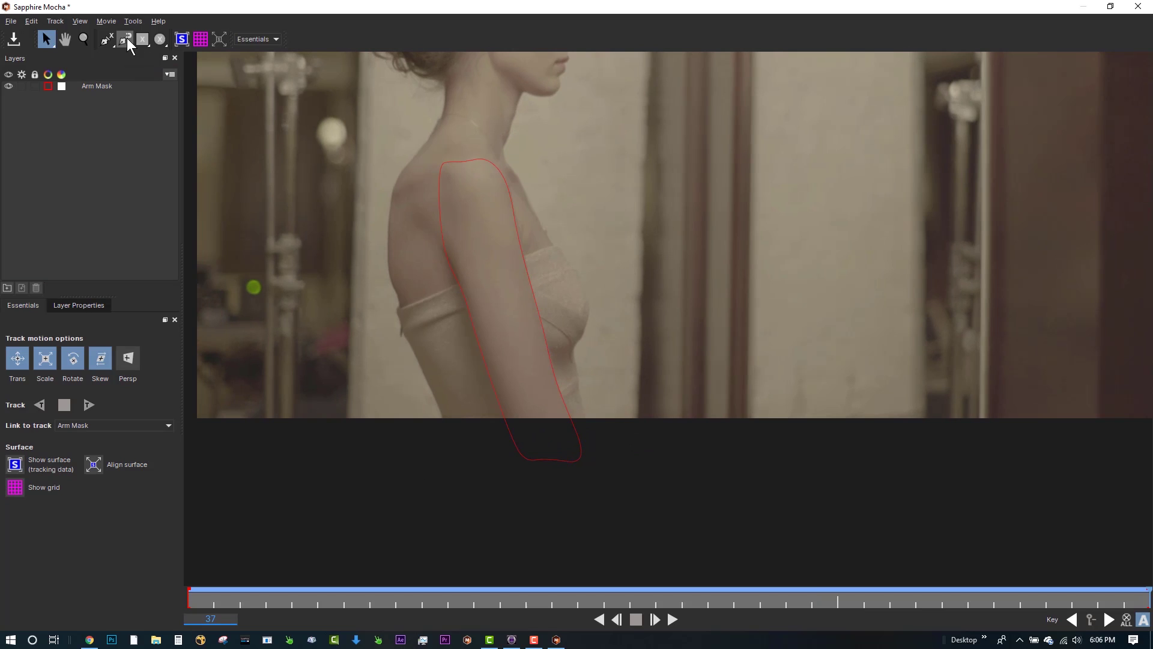
Step: Draw a closed Bezier outline around the dancer's bodice and fit its curve to the dress edge
click(455, 285)
click(530, 254)
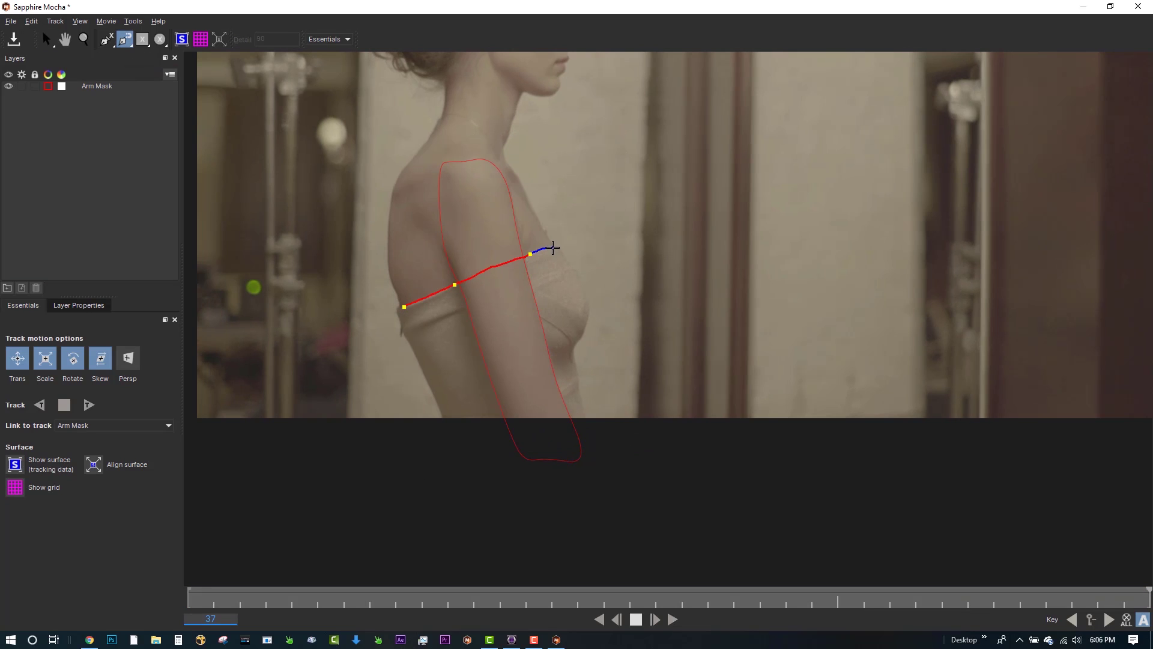
click(587, 292)
click(575, 348)
click(588, 416)
click(442, 418)
click(405, 333)
click(404, 307)
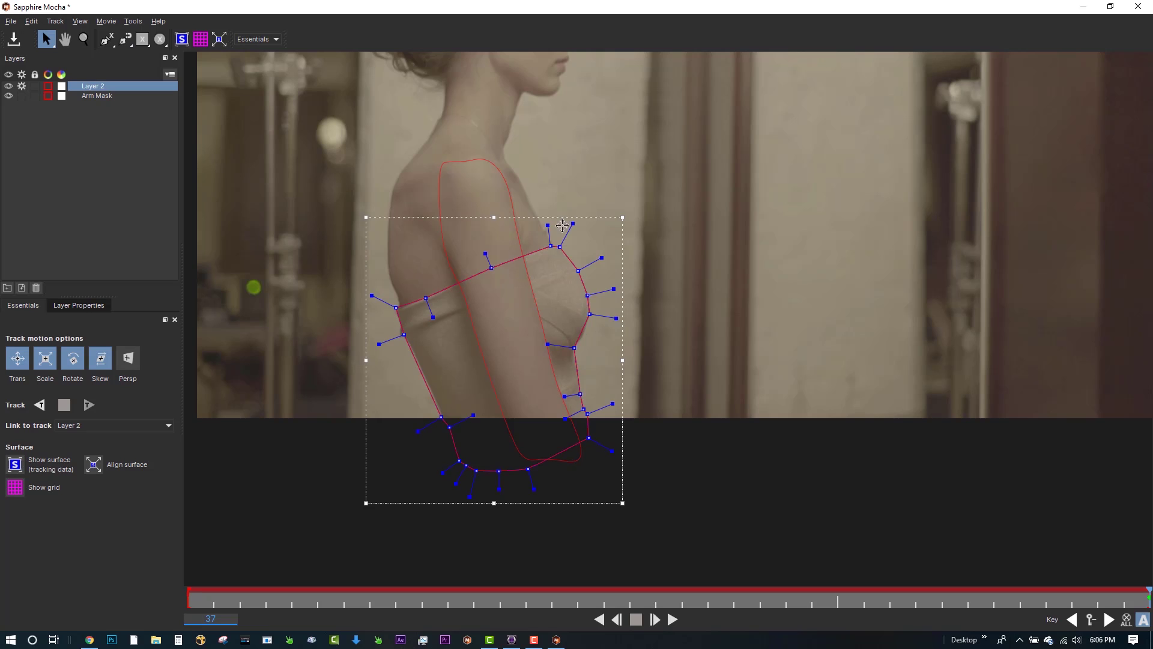
key(ctrl+a)
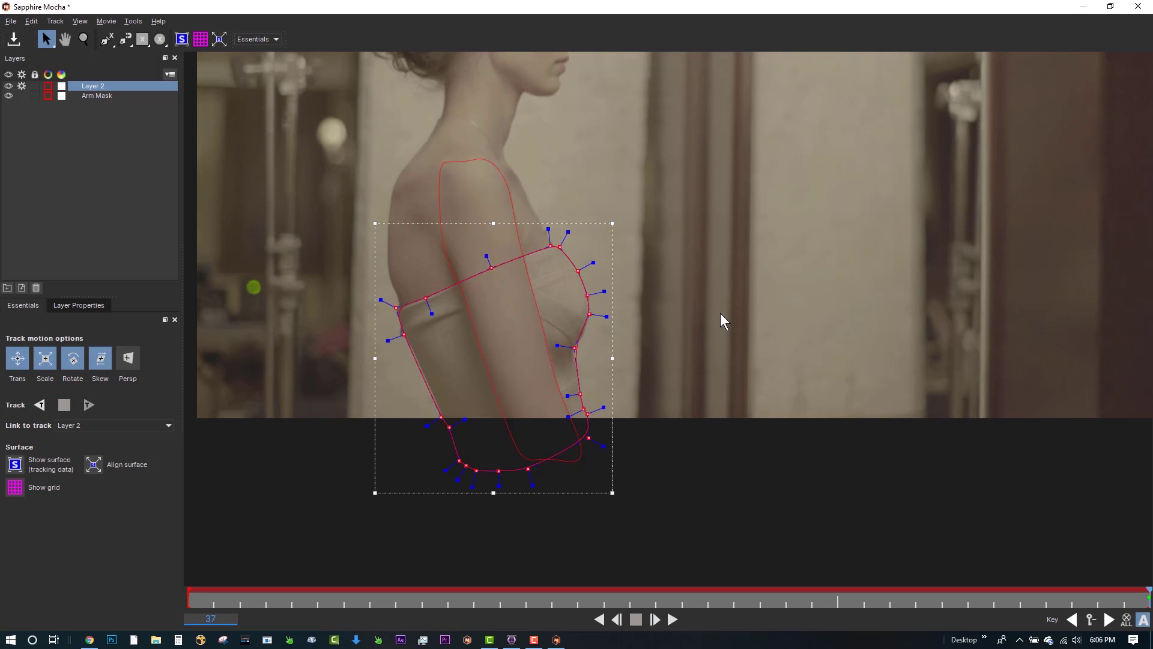
drag(572, 348, 589, 325)
Step: Rename the new layer 'Dress Mask' and move it below Arm Mask
double_click(97, 86)
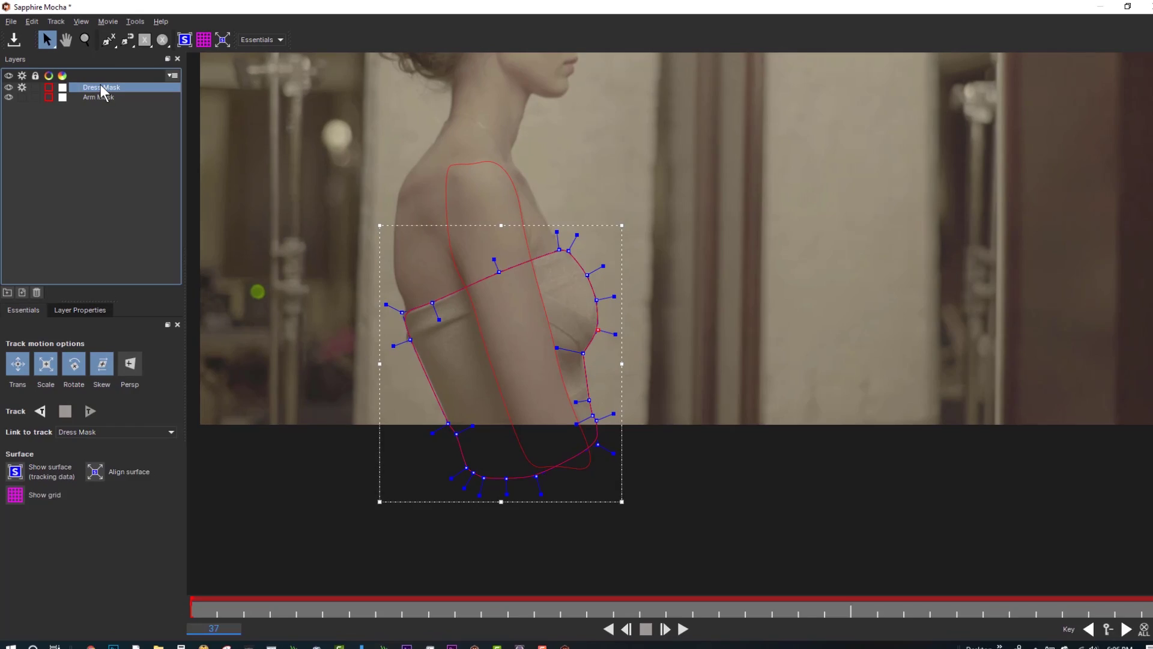
text(Dress Mask)
key(Return)
drag(160, 133, 171, 157)
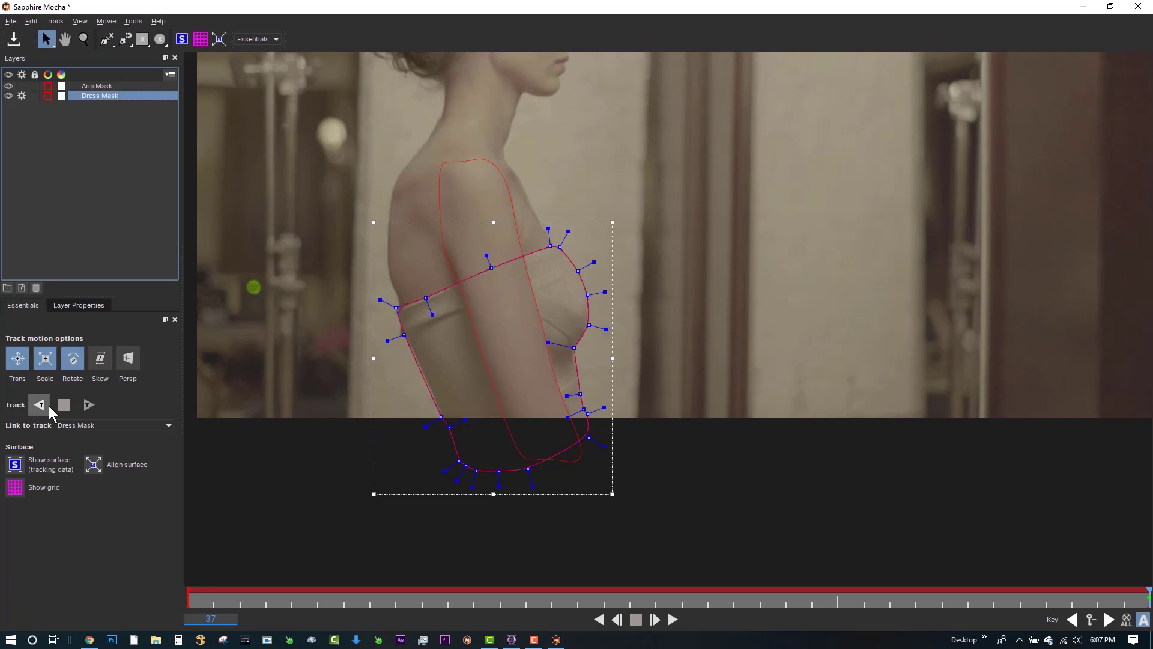
Step: Track the dress shape backward and refine its points to fit the body across frames
click(48, 406)
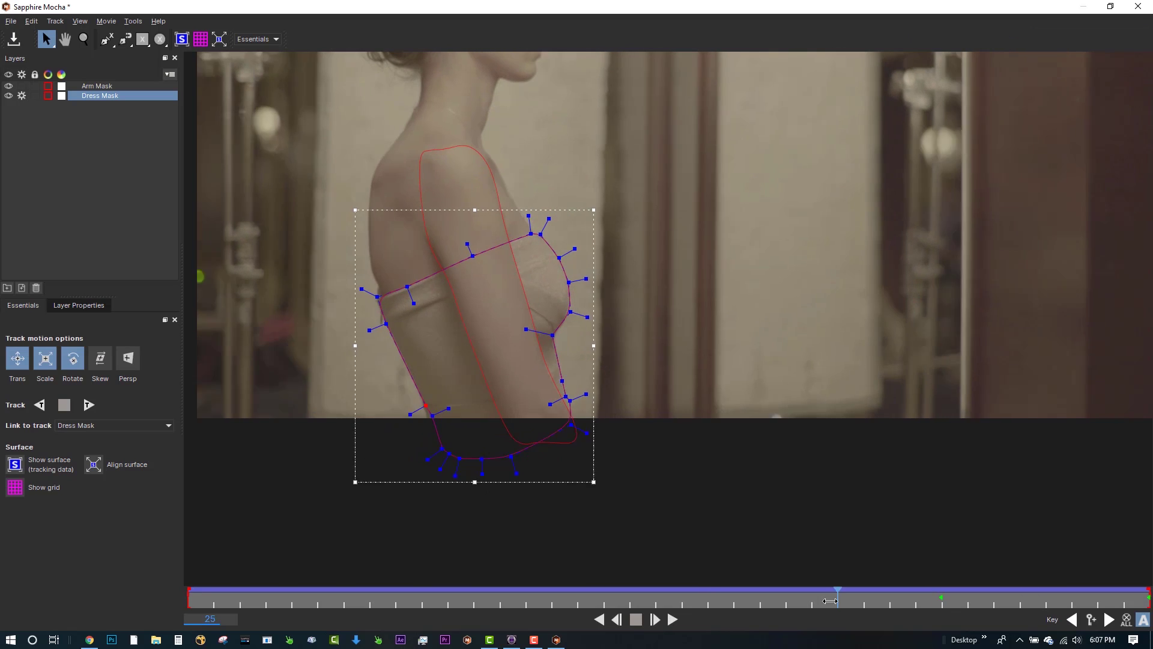
drag(296, 265, 385, 333)
drag(364, 295, 356, 294)
drag(404, 394, 414, 416)
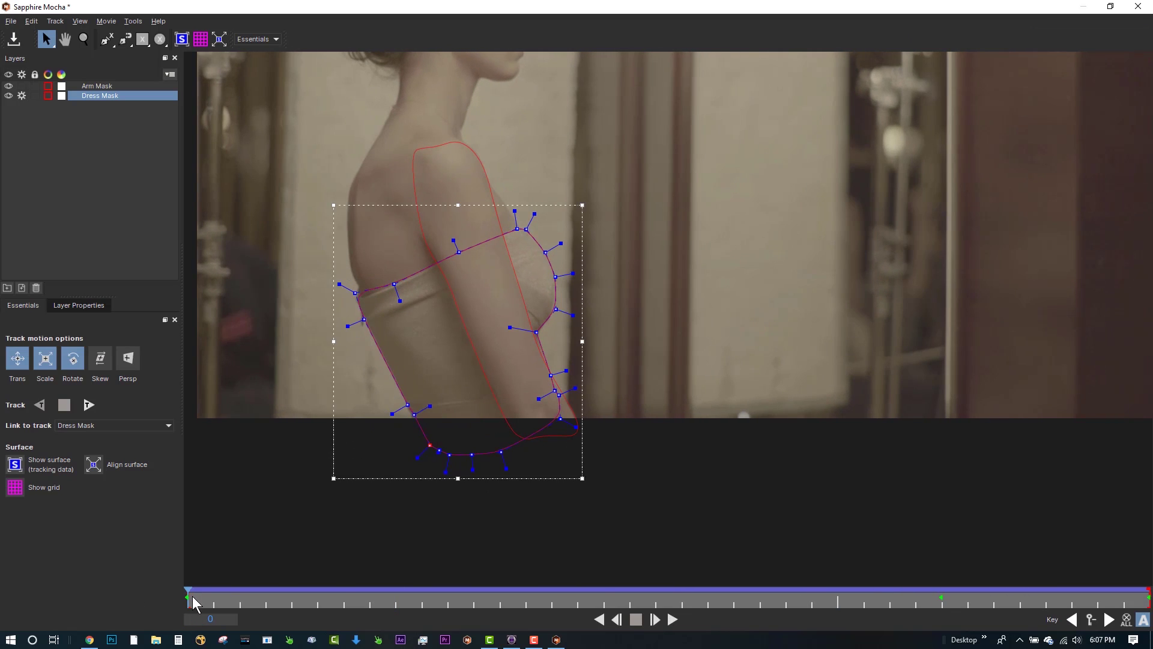
click(292, 598)
drag(337, 281, 433, 415)
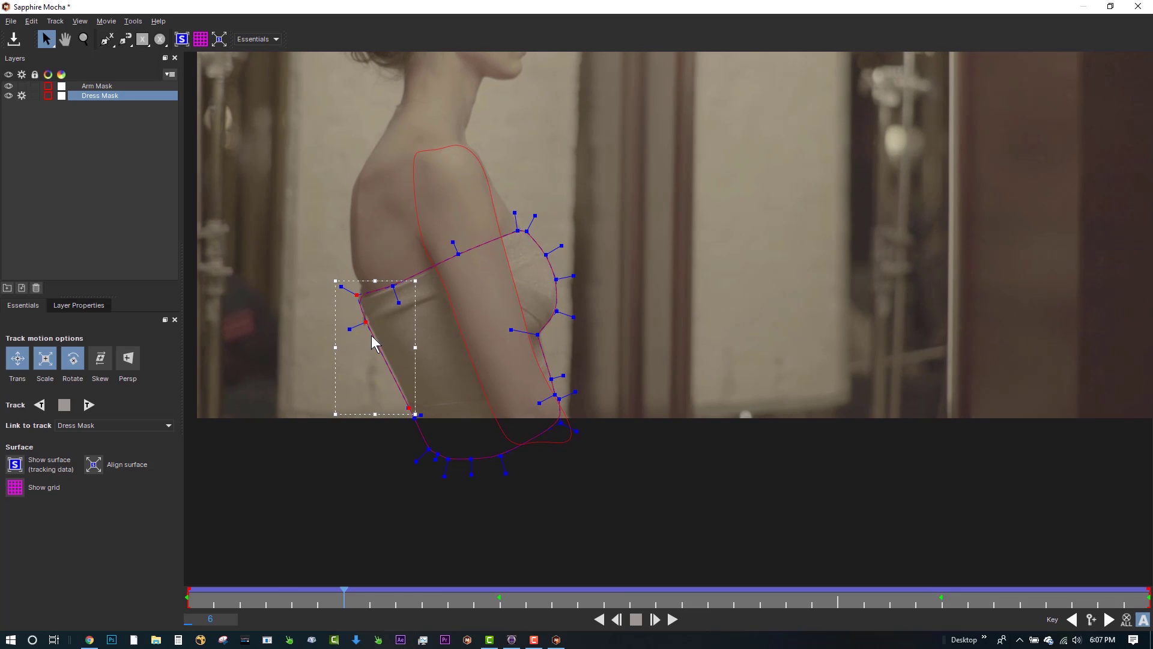
click(344, 599)
Step: Set the Arm Mask layer's blend mode to Subtract
click(96, 86)
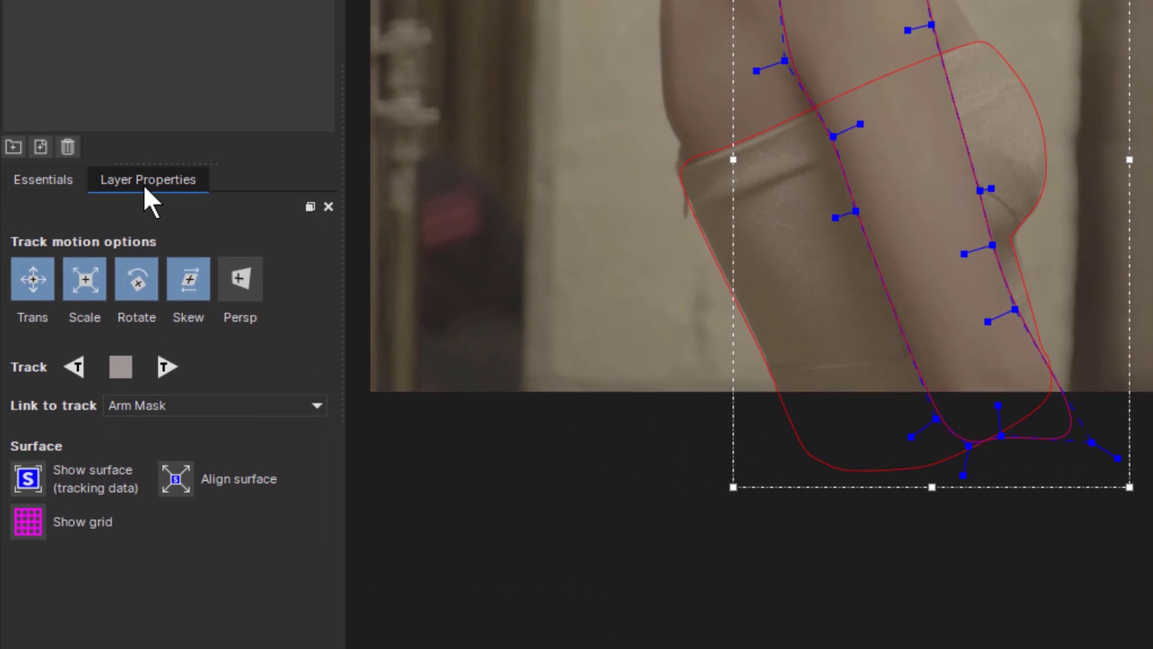
click(77, 307)
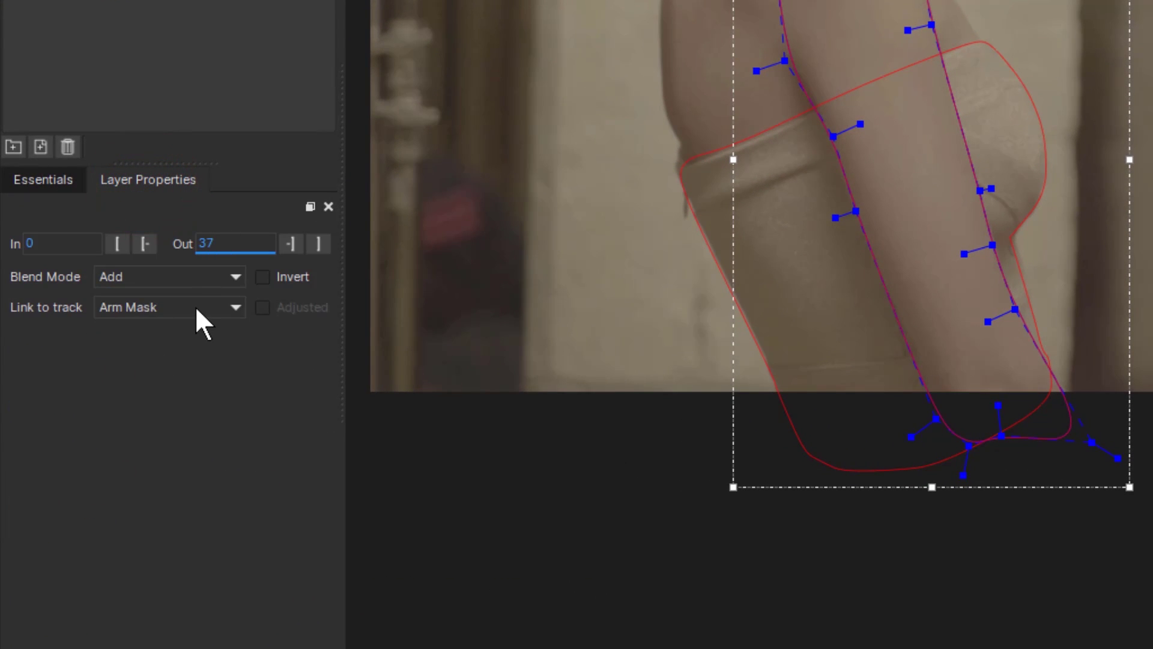
click(190, 275)
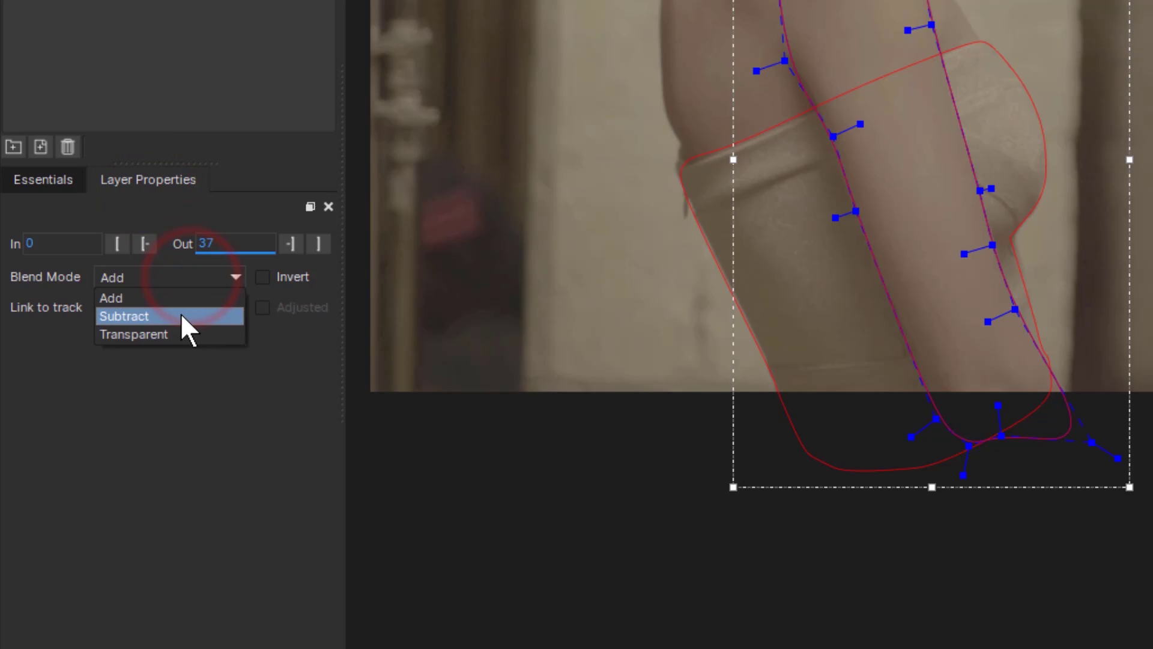
click(182, 316)
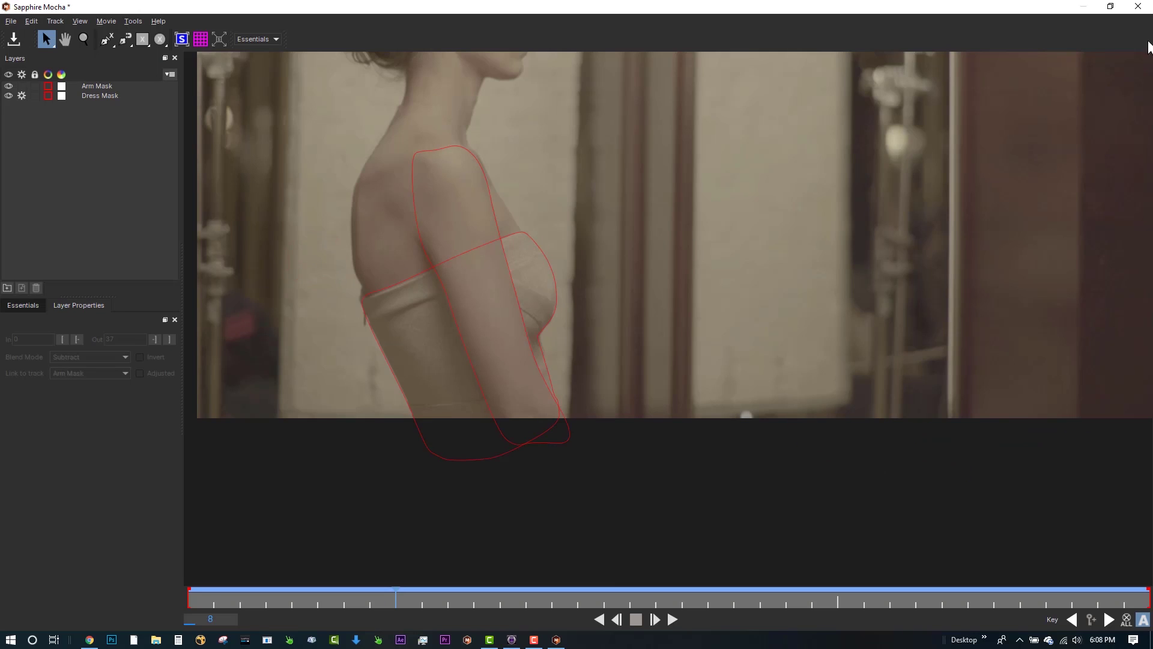
Step: Close Mocha, saving the mask changes, and scrub to check the tinted dress
click(1138, 6)
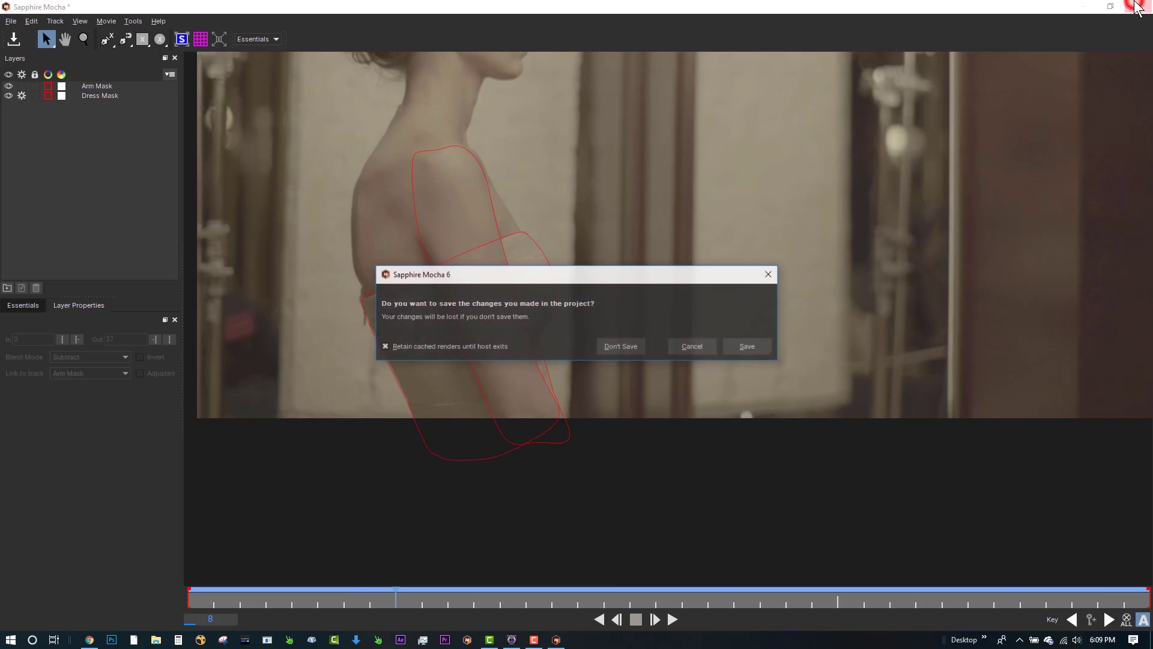
click(749, 346)
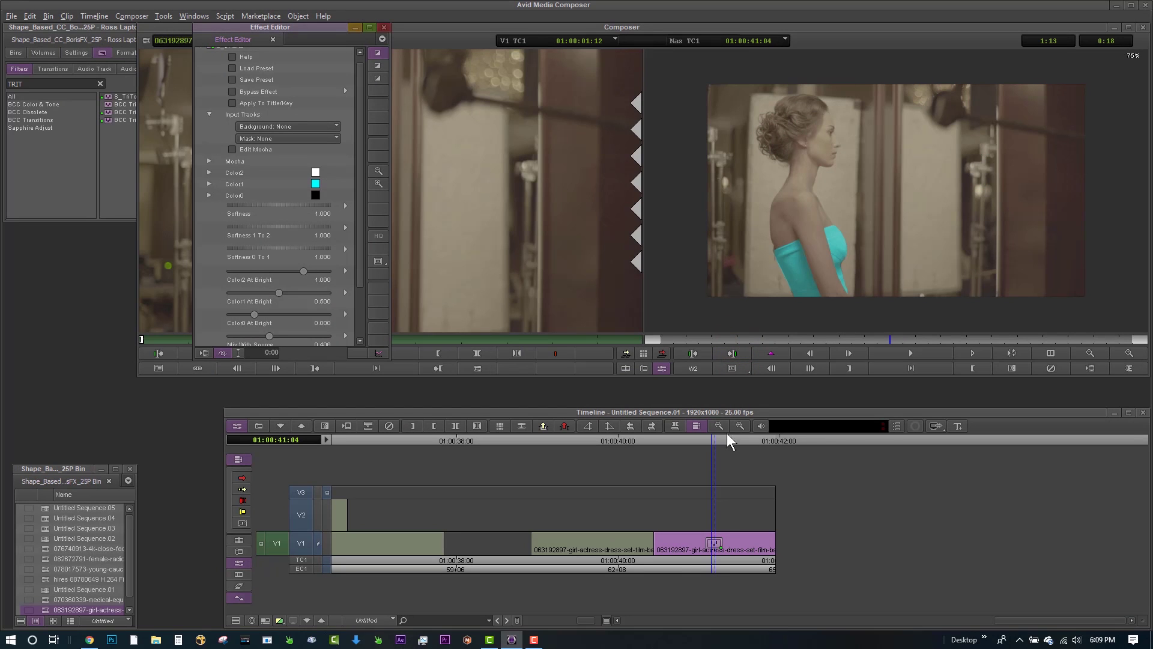
mouse_move(690, 562)
mouse_down()
mouse_move(759, 564)
mouse_move(691, 560)
mouse_up()
Step: Set the tint's Mix With Source to 0.688 and its midtone colour to blue
key(ctrl+8)
scroll(477, 251, down, 5)
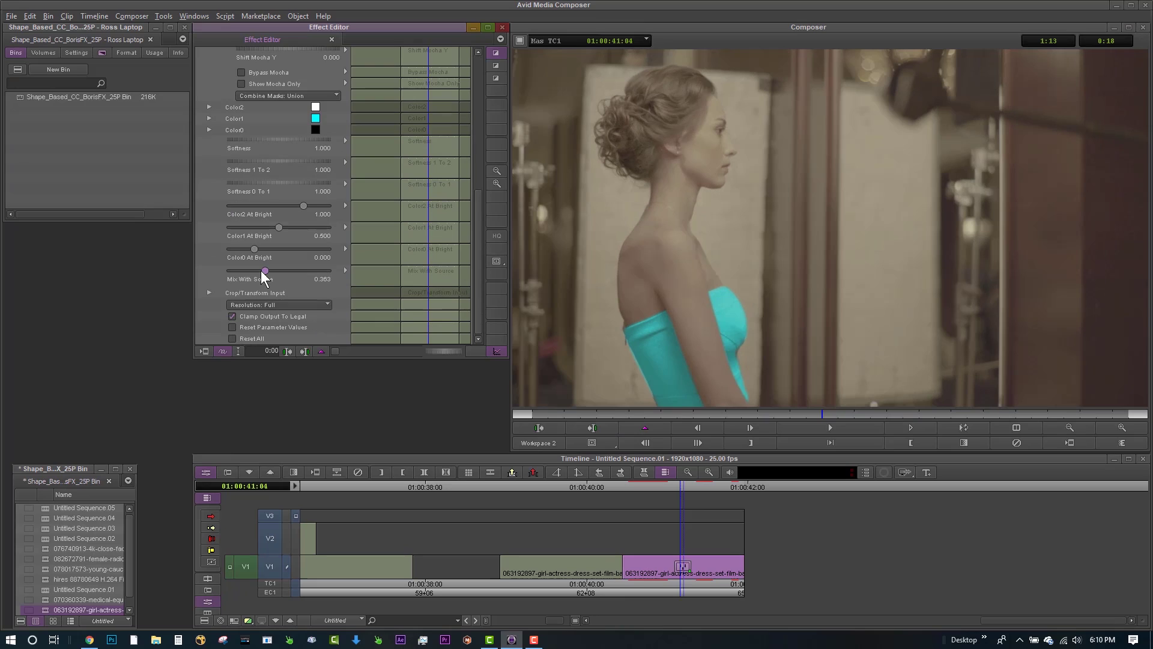
drag(239, 271, 298, 272)
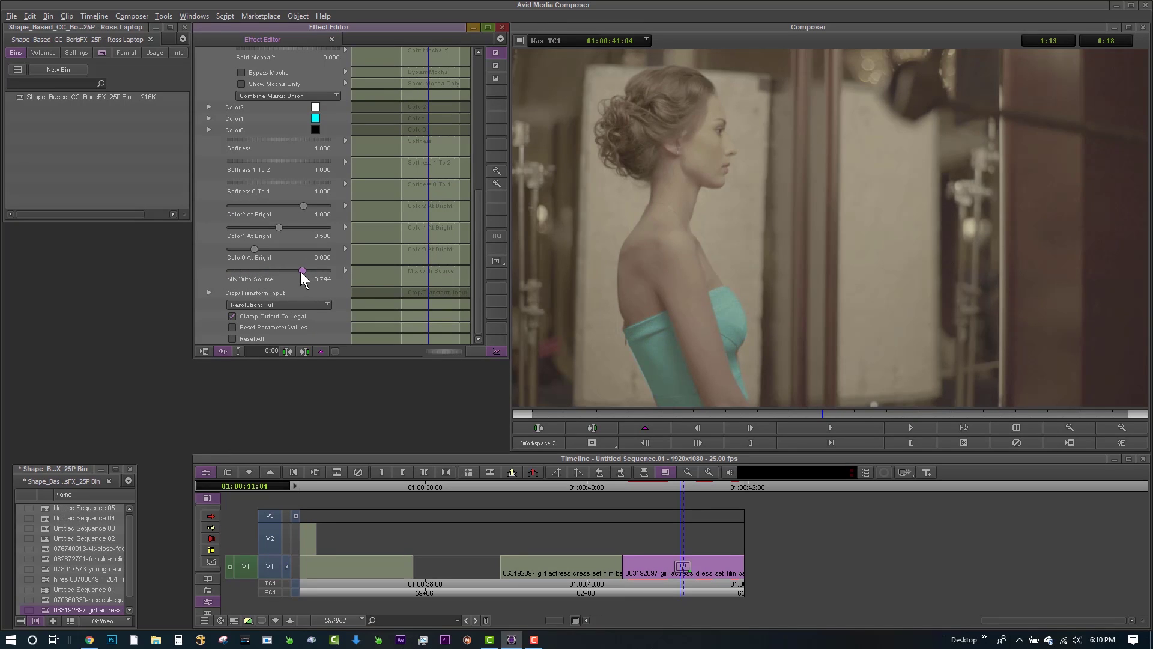
click(316, 118)
click(529, 162)
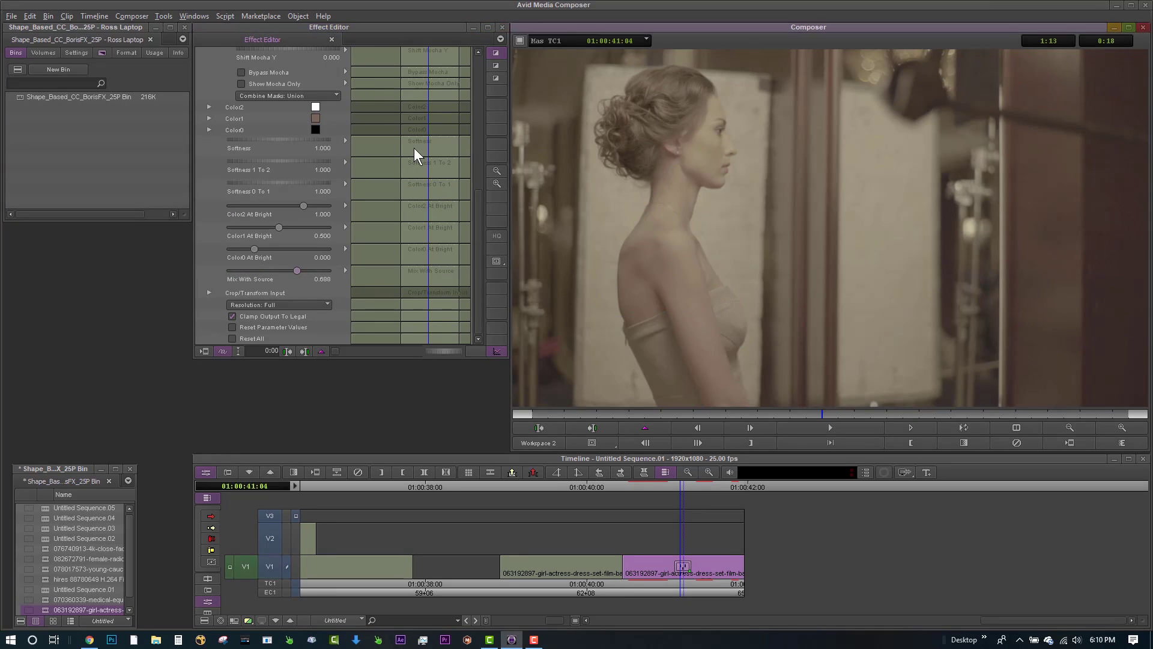
click(317, 117)
key(Escape)
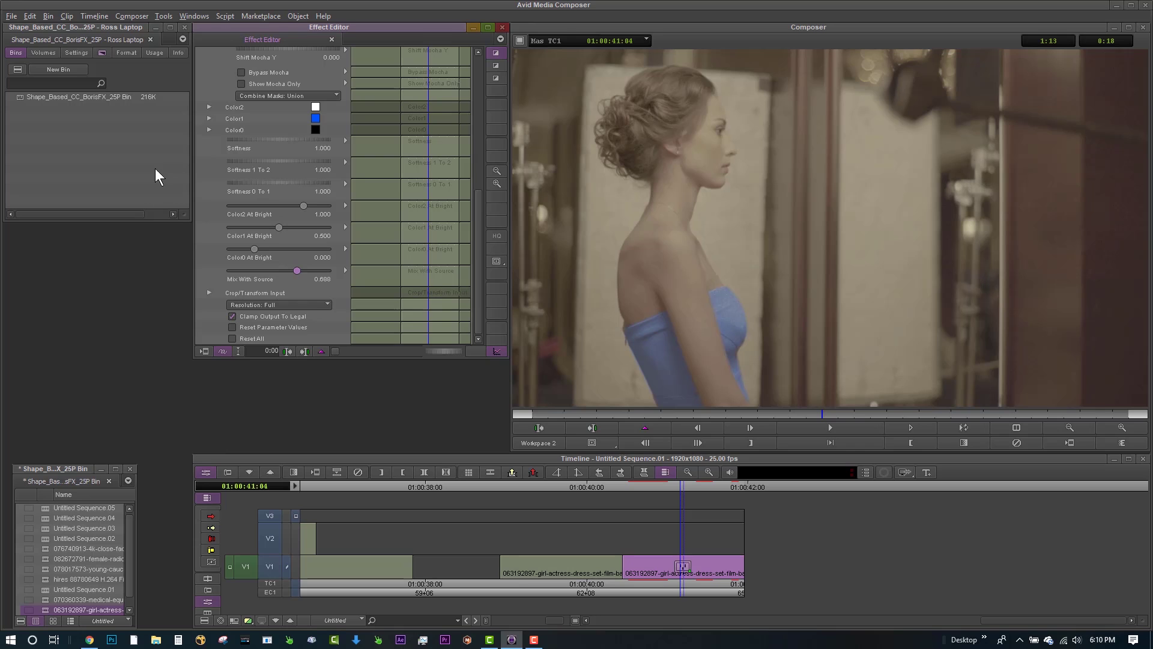
click(532, 426)
Step: At 01:00:41:14, reopen the tint's Mocha mask and export the project as Dancer_Dress_Mocha
click(713, 590)
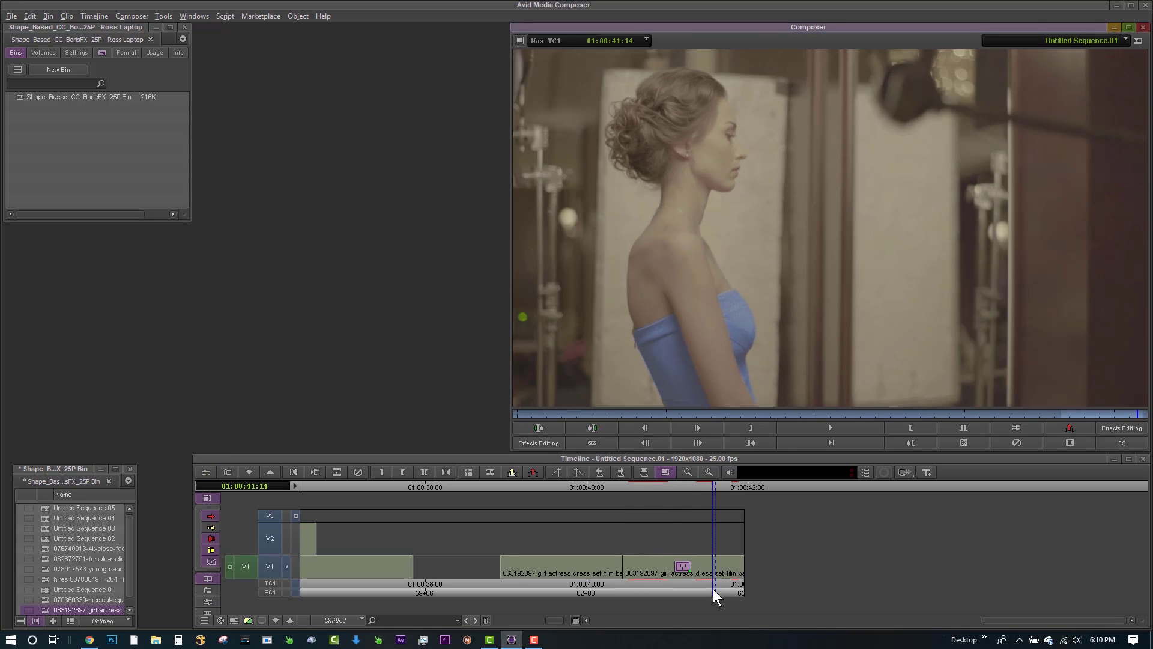
click(207, 601)
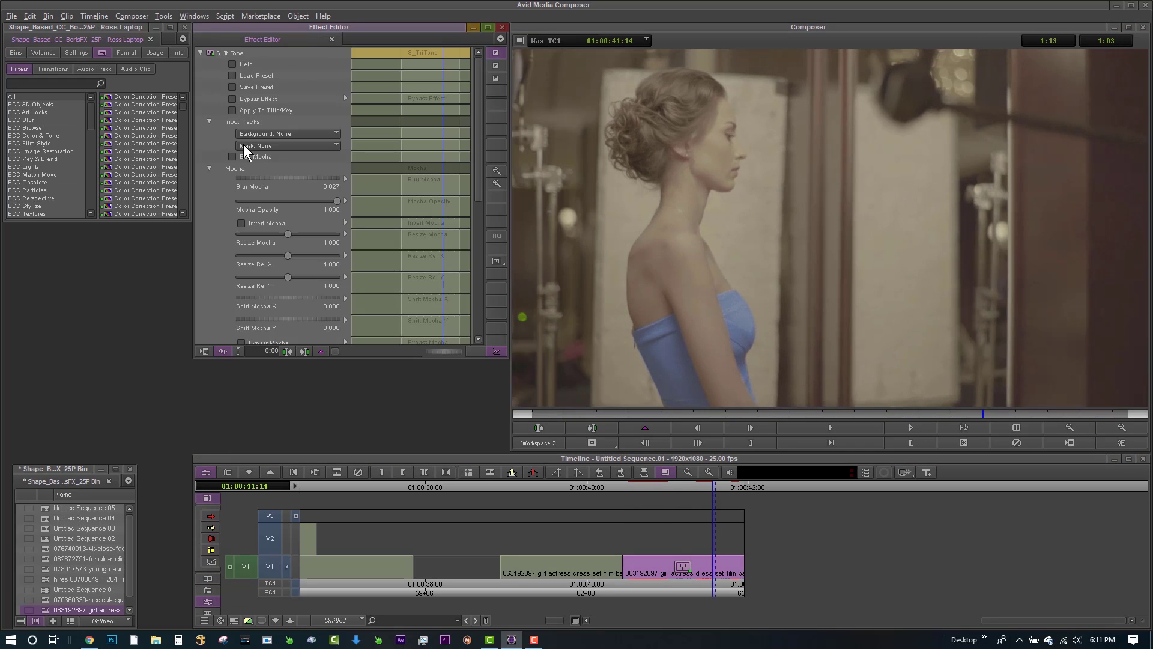
click(231, 156)
click(21, 21)
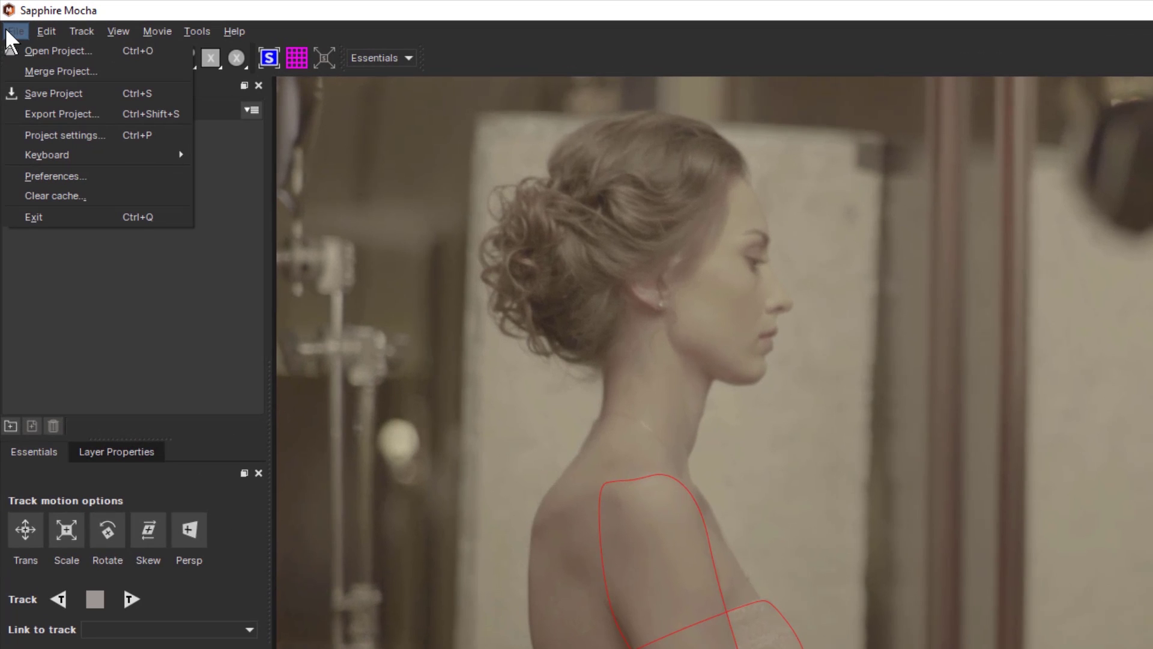
click(102, 115)
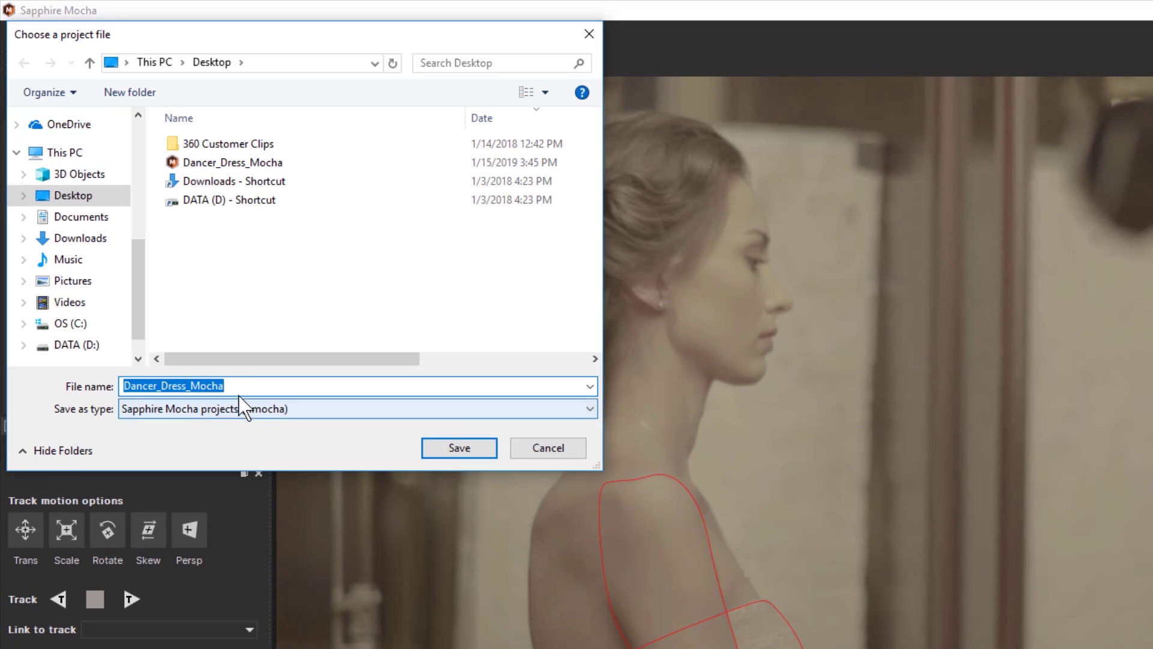
click(455, 455)
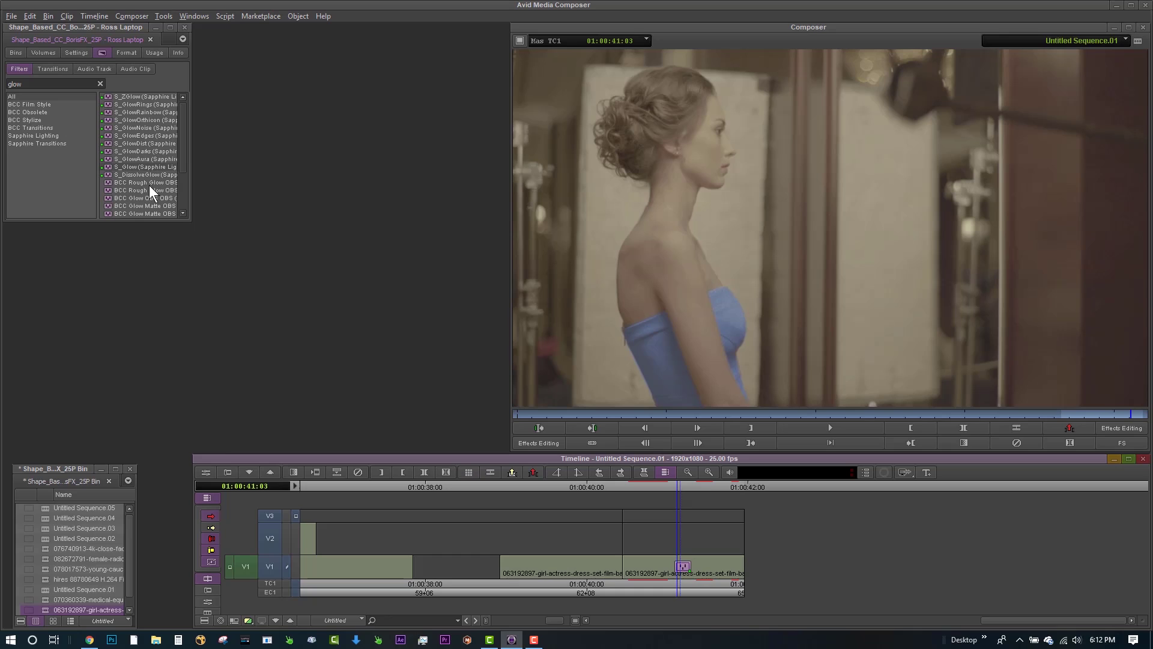
Step: Apply S_Glow on V2 and load the Dancer_Dress_Mocha project into its Mocha mask
drag(107, 166, 658, 535)
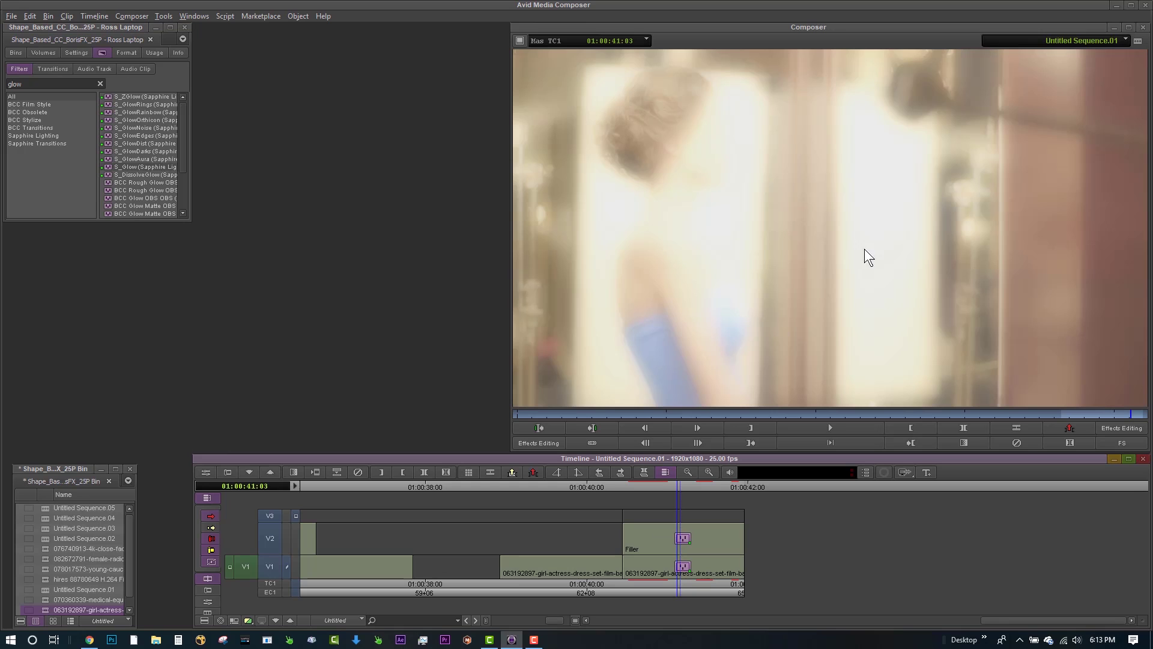
click(208, 602)
click(232, 156)
click(11, 21)
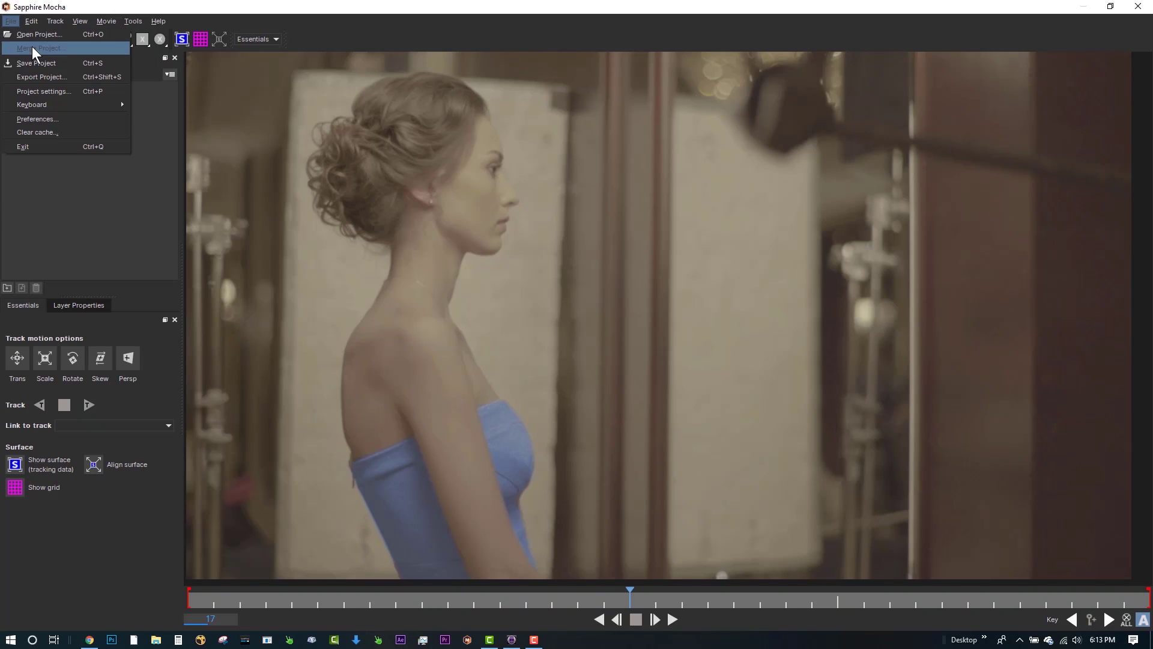
click(101, 37)
click(198, 109)
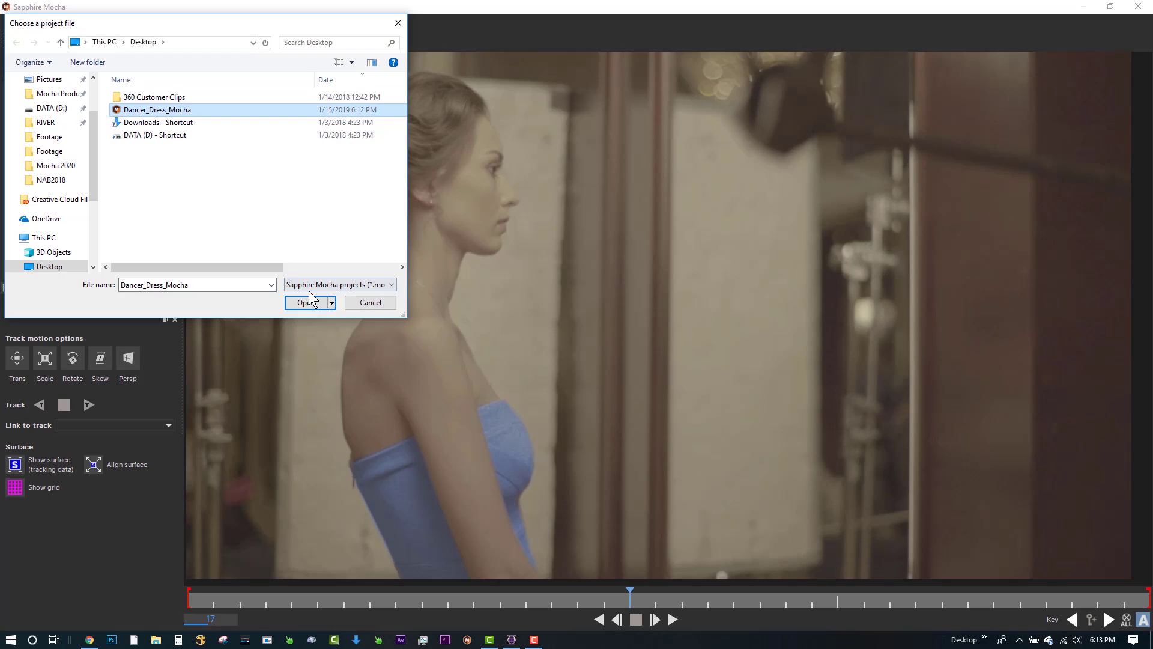
click(309, 303)
drag(647, 605, 415, 606)
Step: Close Mocha, saving the loaded Dancer_Dress_Mocha mask for the glow
click(1138, 6)
click(753, 351)
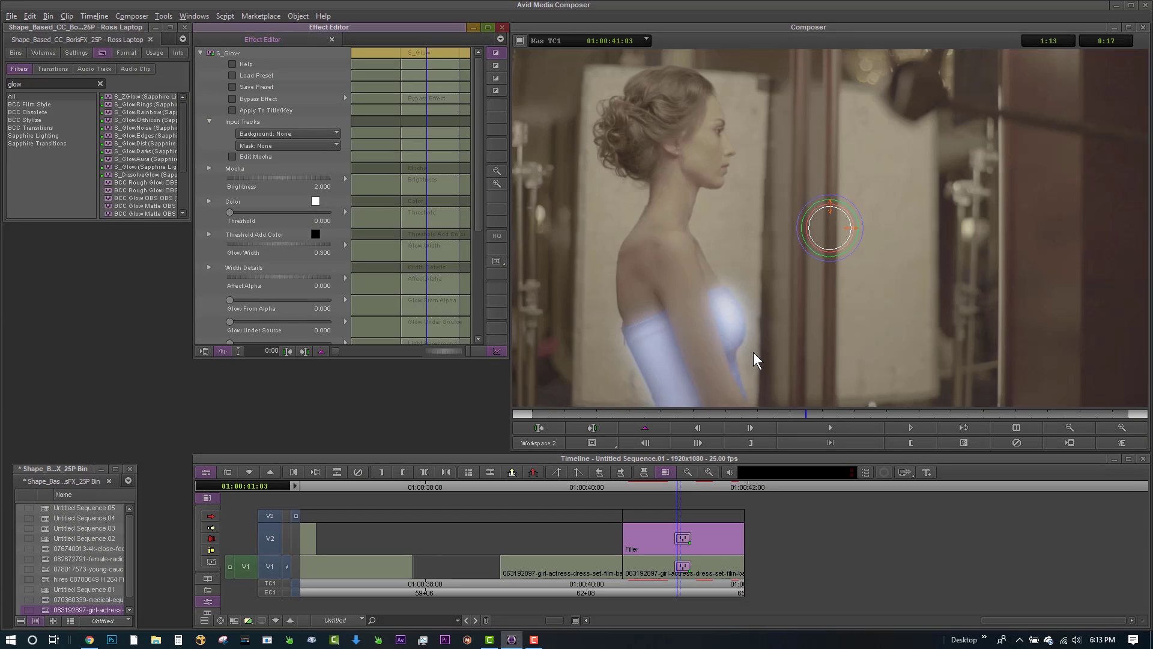